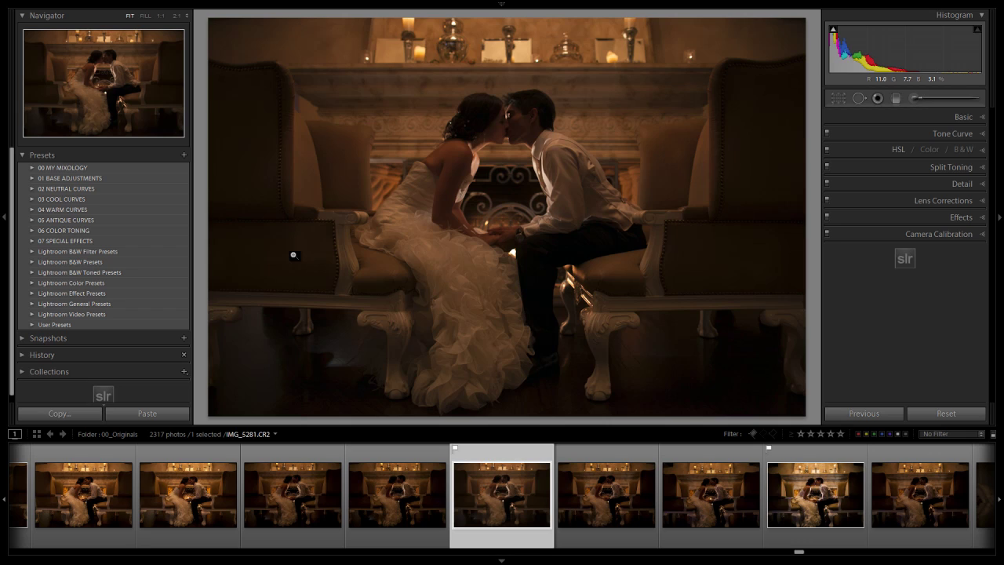
Step: Apply the 00 Standard Import (RESET) preset from the 00 MY MIXOLOGY group to the photo
{"action": "key", "text": "i"}
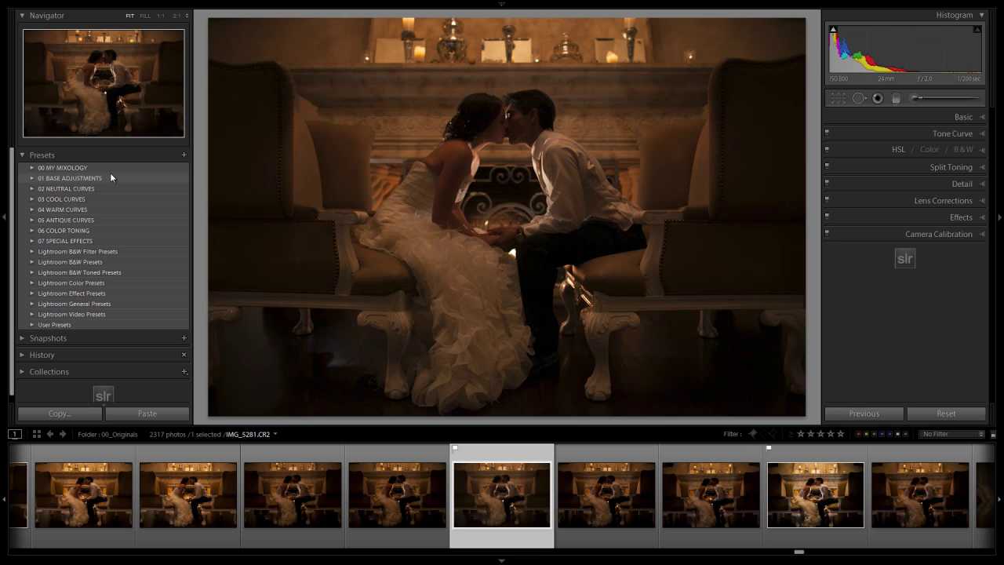
{"action": "left_click", "coordinate": [32, 170]}
{"action": "left_click", "coordinate": [55, 179]}
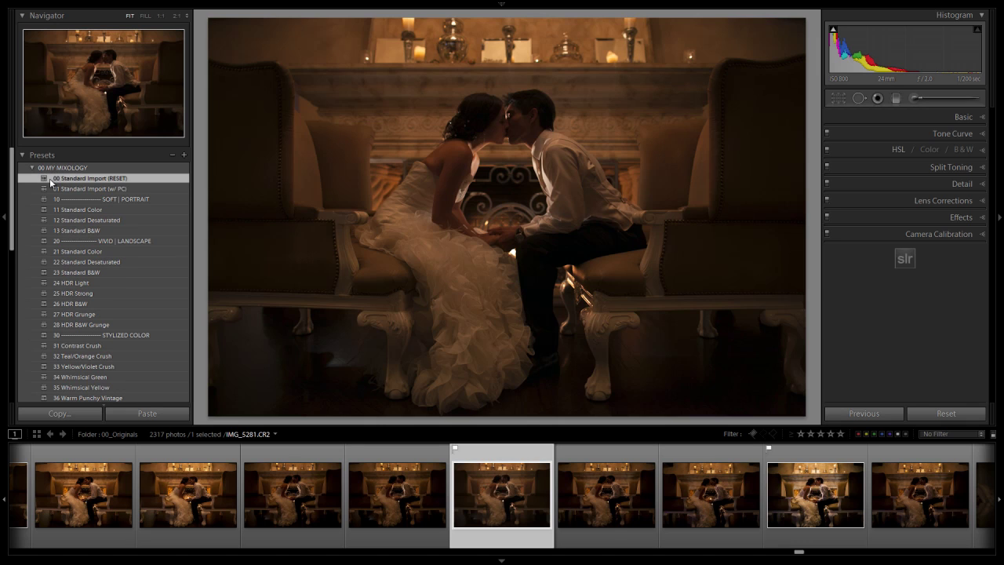
{"action": "left_click", "coordinate": [32, 169]}
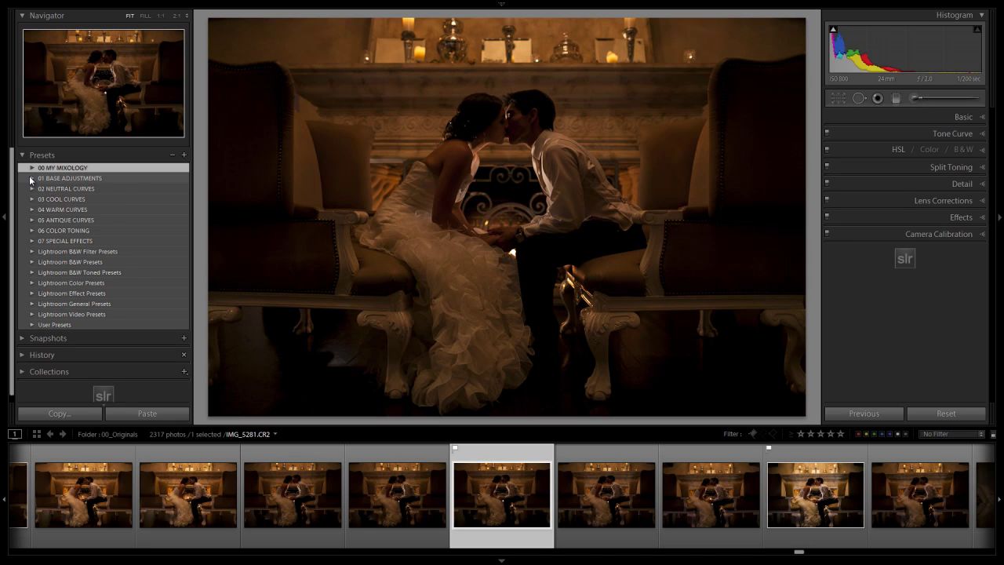
Step: Apply the base adjustment presets 06 Lighten +1 for exposure and 15 Medium HDR for base tones
{"action": "left_click", "coordinate": [30, 177]}
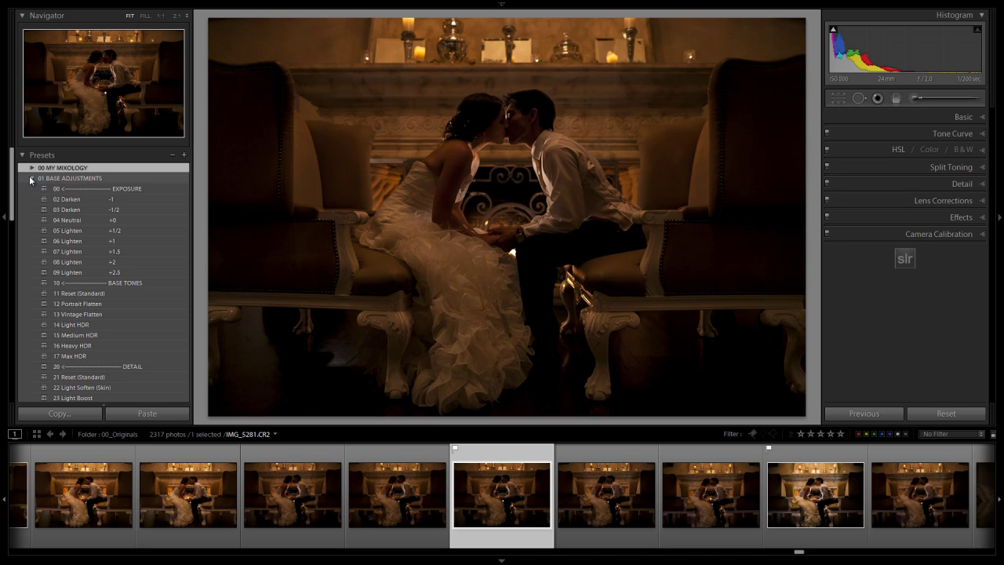
{"action": "left_click", "coordinate": [85, 240]}
{"action": "scroll", "coordinate": [85, 239], "scroll_direction": "down", "scroll_amount": 3}
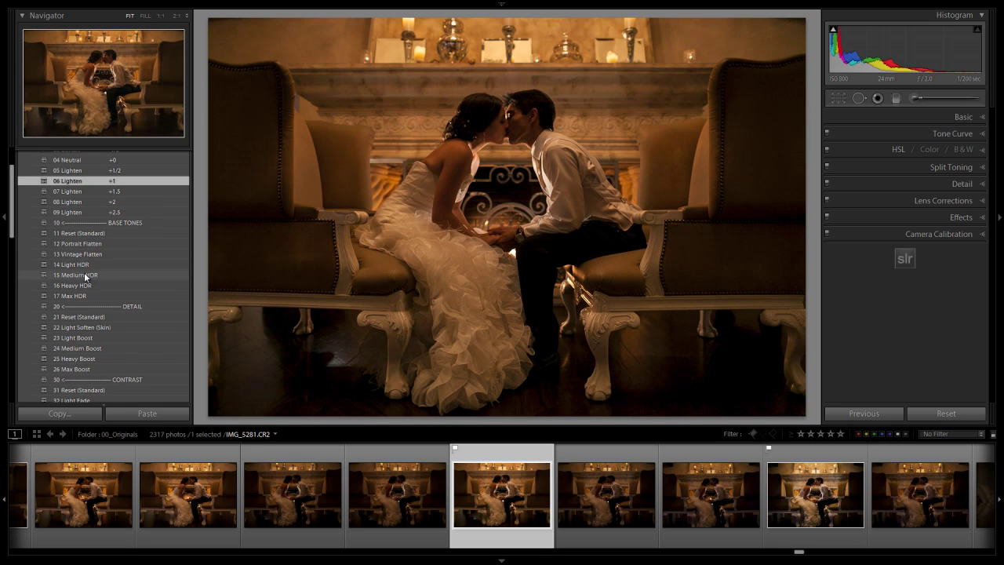
{"action": "left_click", "coordinate": [85, 275]}
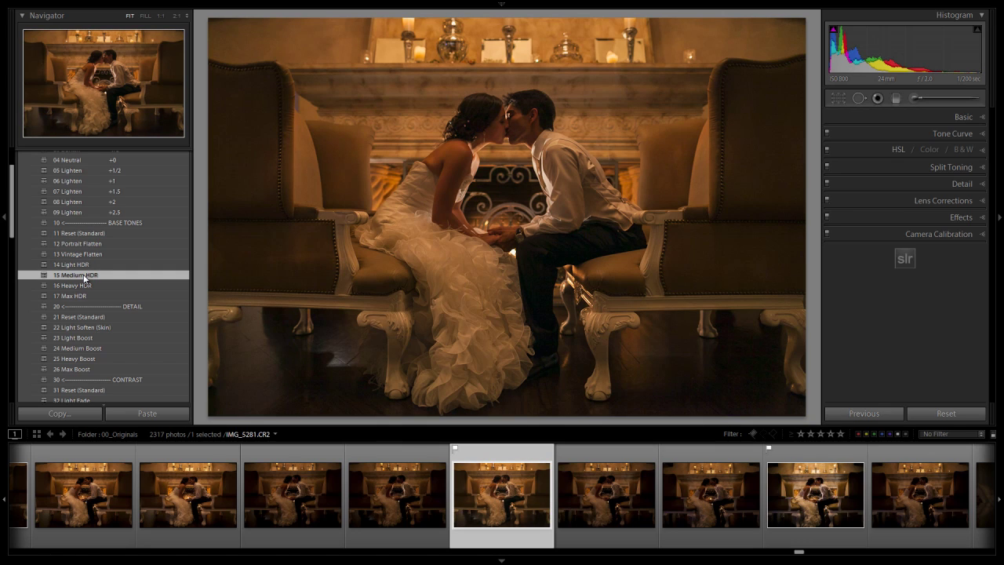
Step: Apply the base adjustment presets 23 Light Boost for detail and 34 Medium Boost for contrast
{"action": "scroll", "coordinate": [96, 283], "scroll_direction": "down", "scroll_amount": 3}
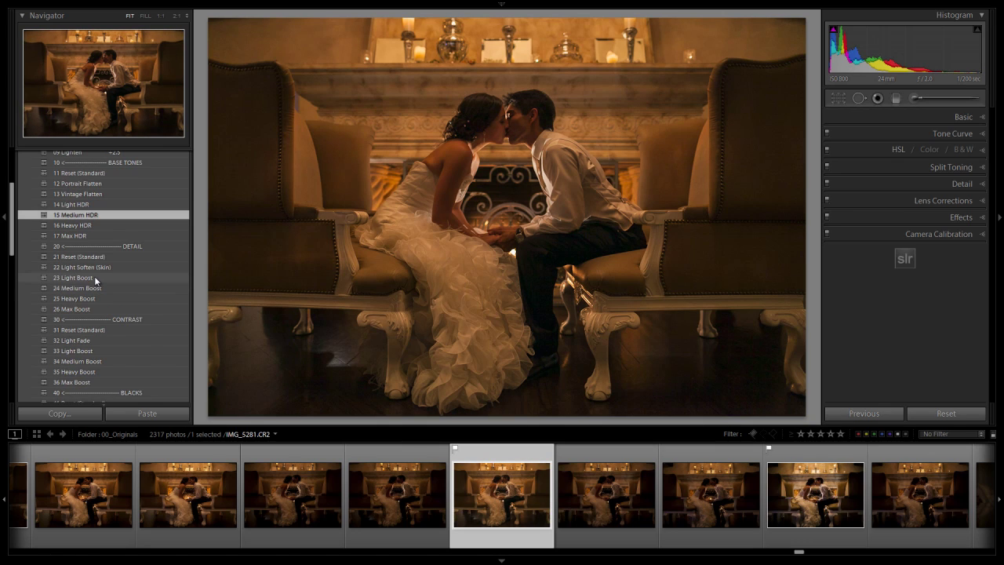
{"action": "left_click", "coordinate": [94, 277]}
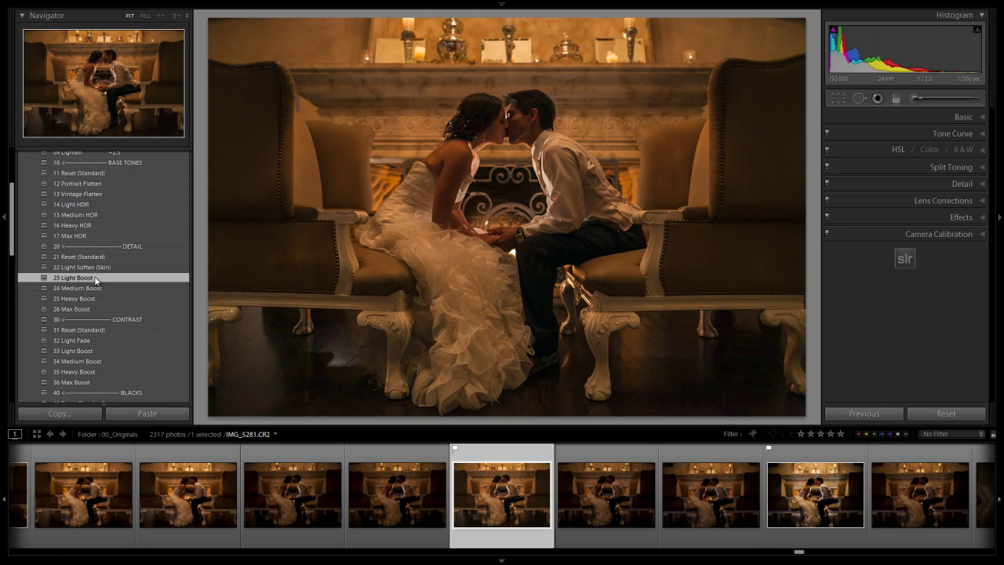
{"action": "scroll", "coordinate": [94, 277], "scroll_direction": "down", "scroll_amount": 6}
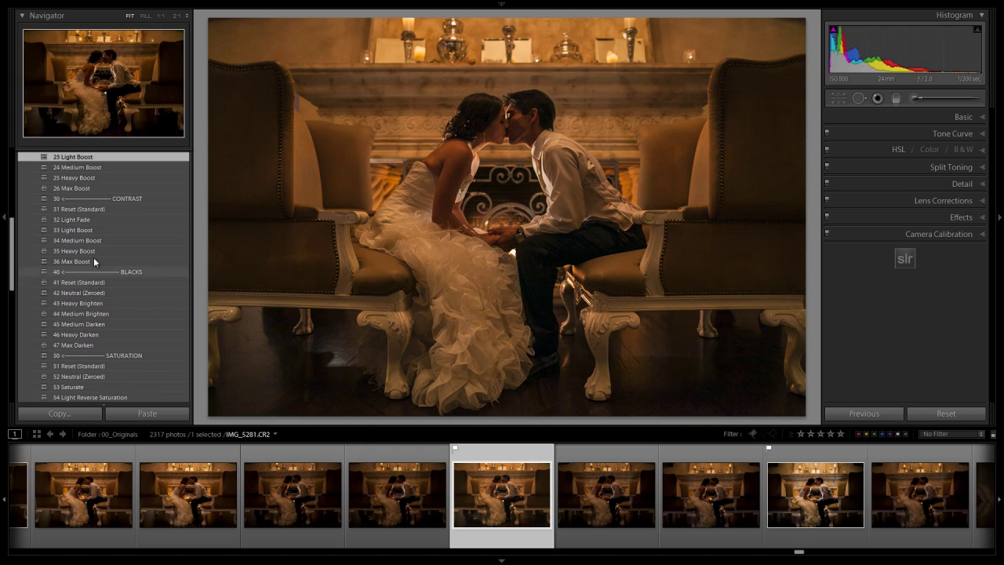
{"action": "left_click", "coordinate": [88, 241]}
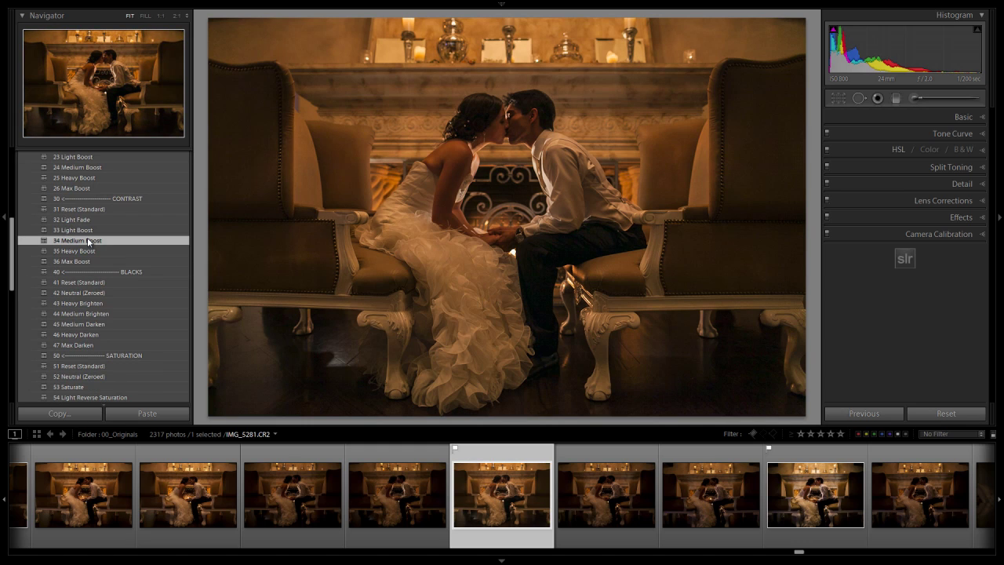
Step: Apply the base adjustment presets 44 Medium Brighten for blacks and 62_Light for noise reduction
{"action": "left_click", "coordinate": [96, 315]}
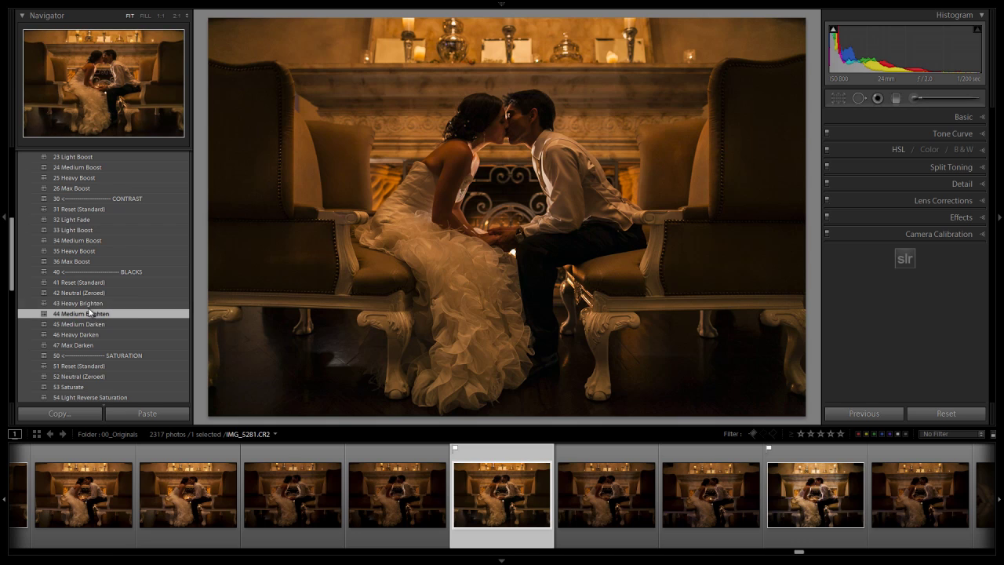
{"action": "scroll", "coordinate": [98, 314], "scroll_direction": "down", "scroll_amount": 5}
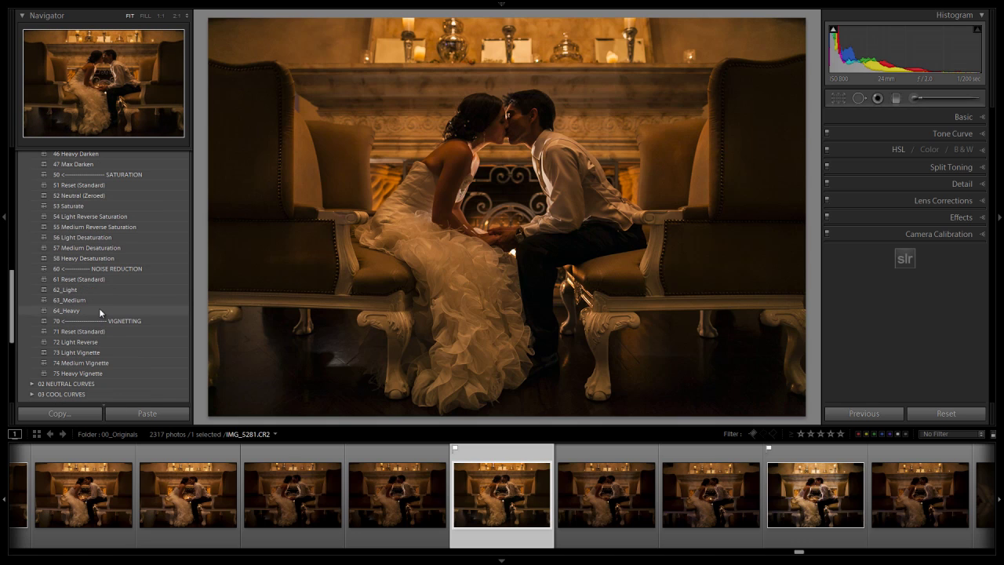
{"action": "left_click", "coordinate": [94, 291]}
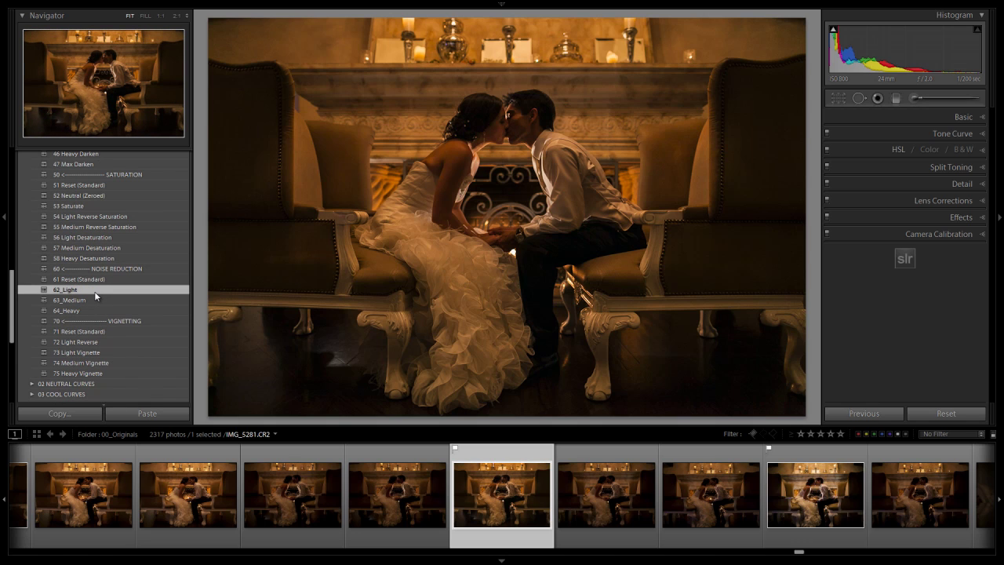
Step: Compare the 61 Reset and 62_Light noise reduction presets on the couple's faces at 1:1, ending with 62_Light applied
{"action": "left_click", "coordinate": [469, 165]}
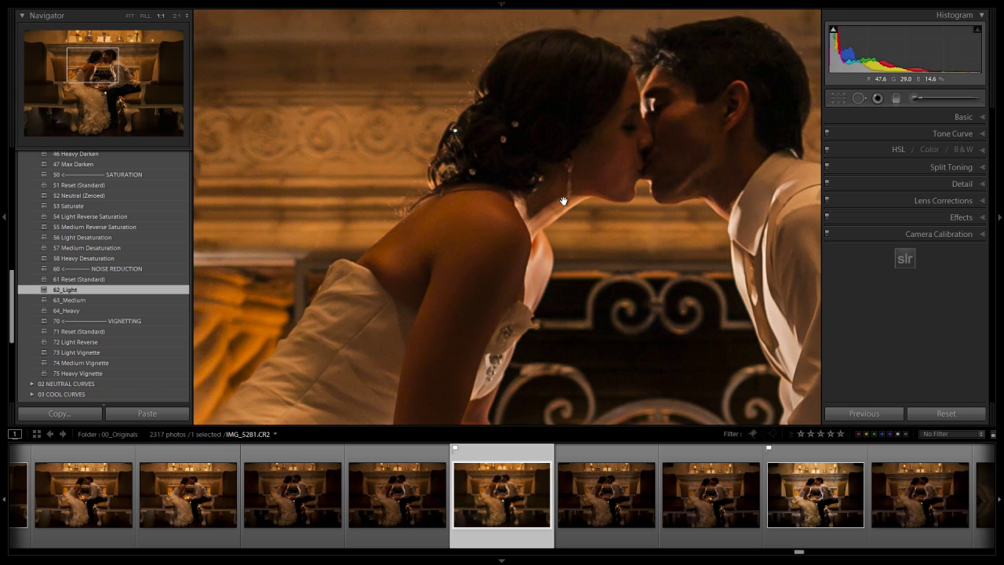
{"action": "left_click_drag", "start_coordinate": [564, 201], "coordinate": [464, 237]}
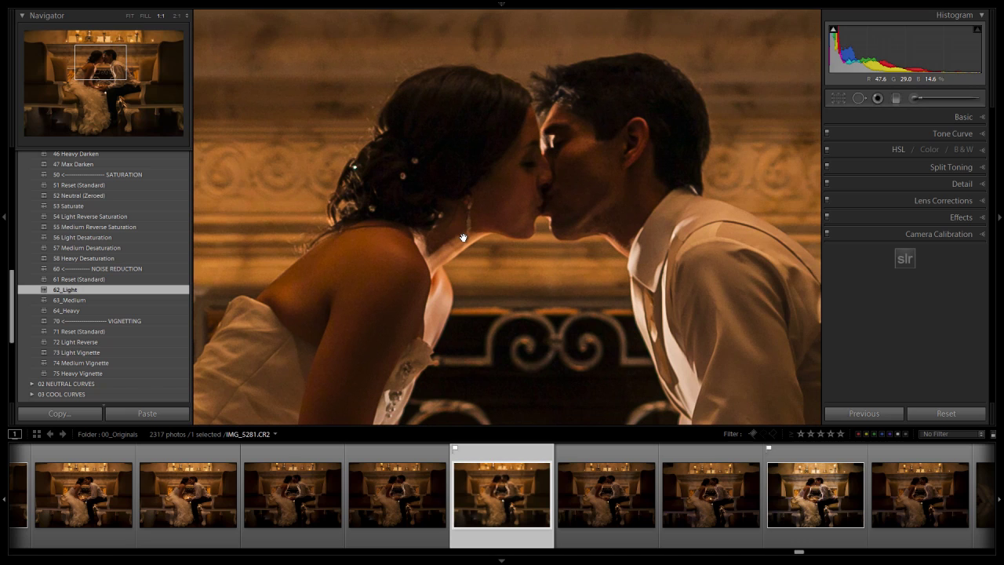
{"action": "left_click", "coordinate": [152, 284]}
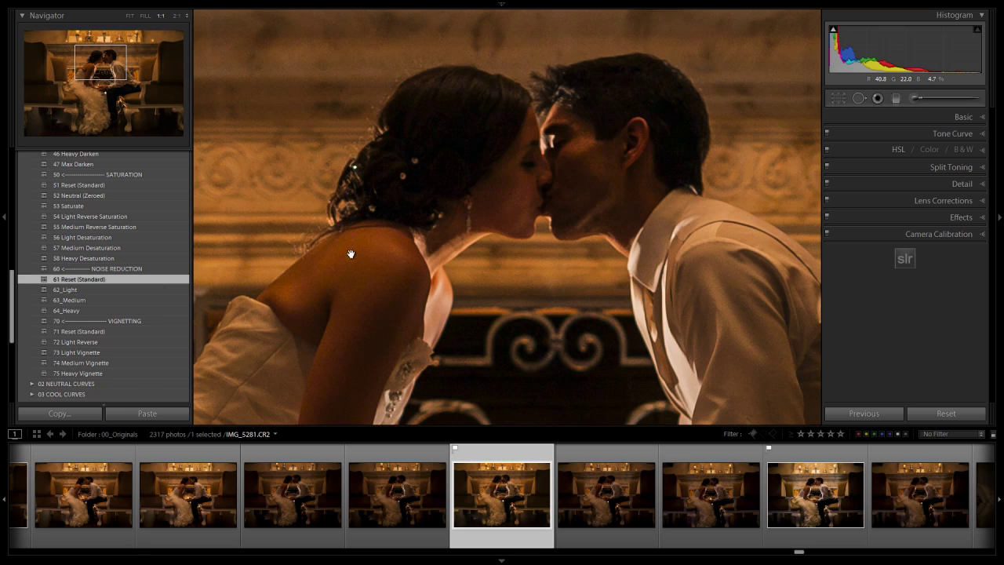
{"action": "left_click", "coordinate": [102, 290]}
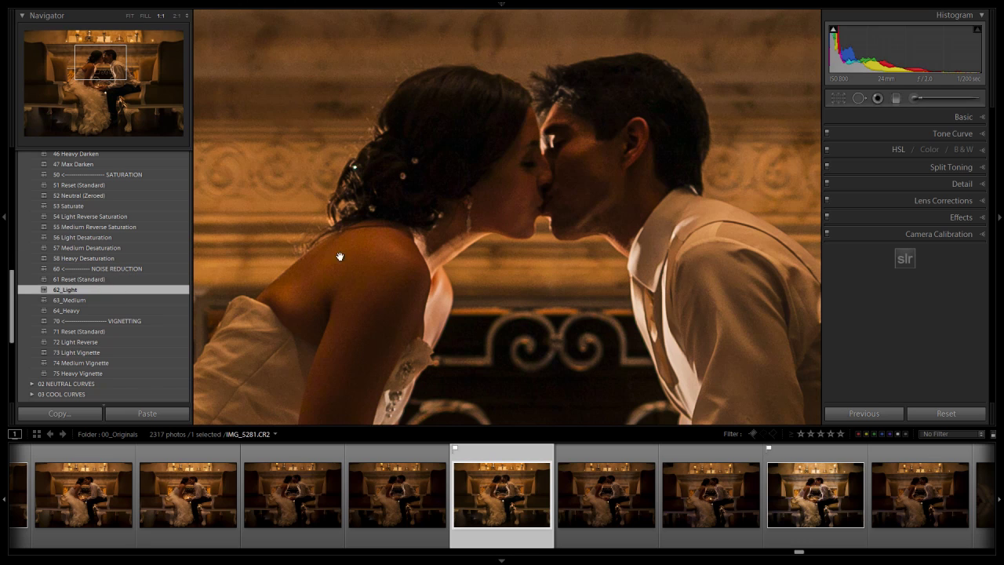
{"action": "left_click", "coordinate": [402, 244]}
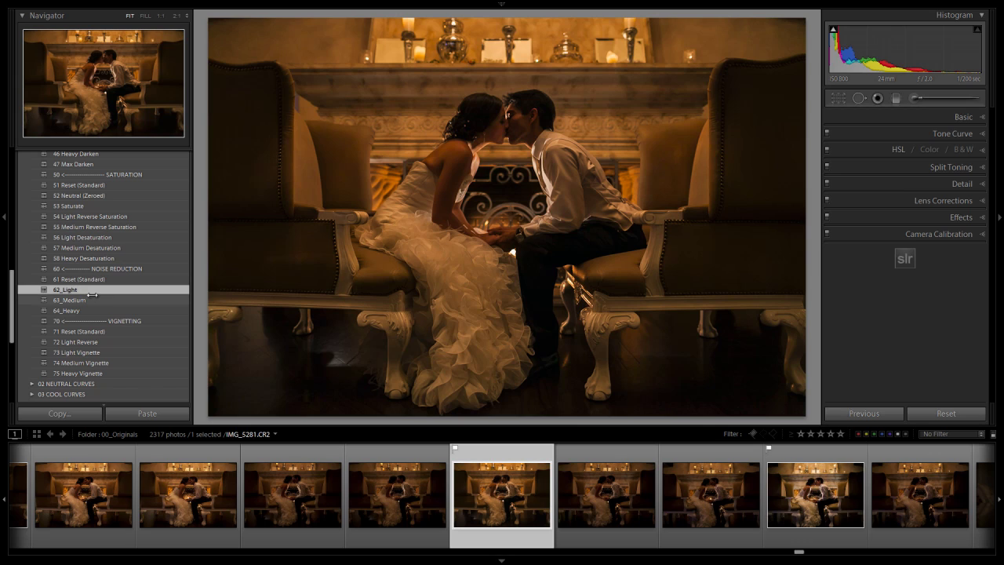
Step: Apply the 74 Medium Vignette preset and collapse the 01 BASE ADJUSTMENTS preset group
{"action": "left_click", "coordinate": [94, 362]}
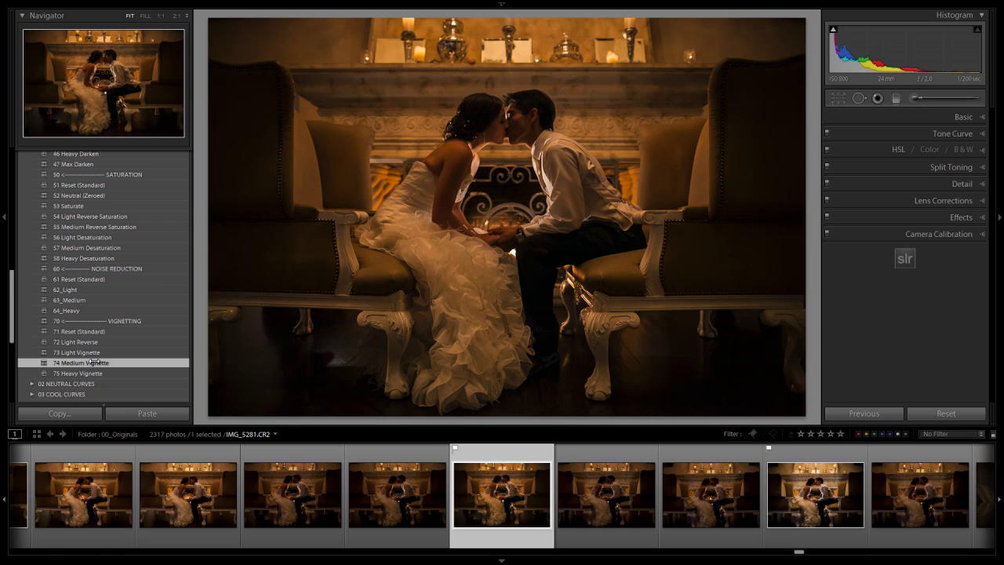
{"action": "scroll", "coordinate": [94, 313], "scroll_direction": "up", "scroll_amount": 10}
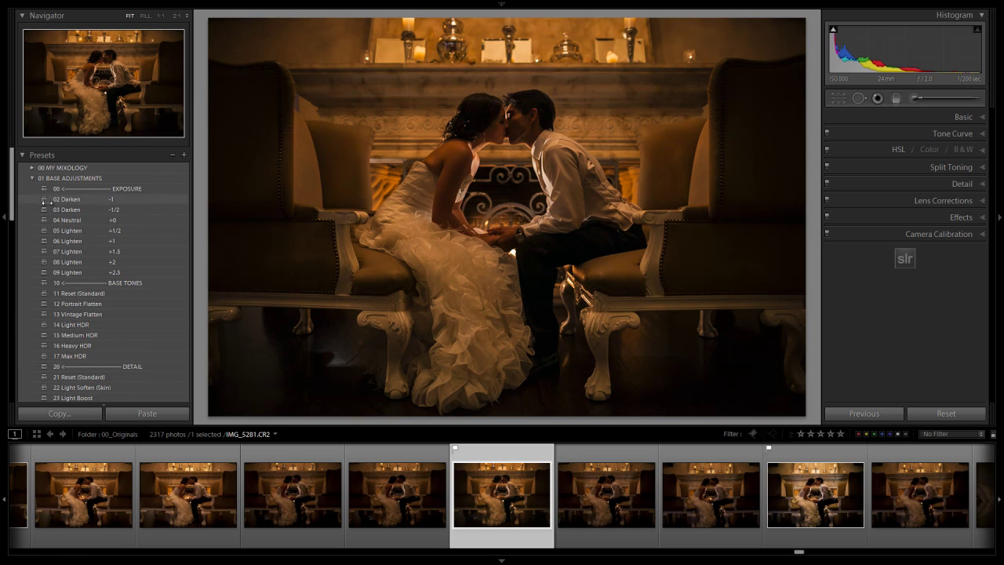
{"action": "left_click", "coordinate": [70, 178]}
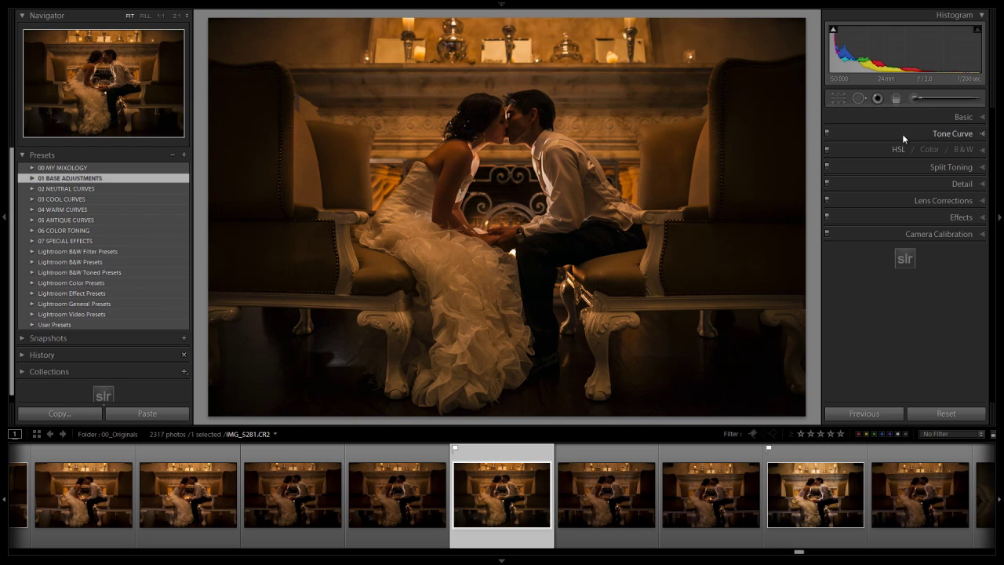
Step: Review the Basic, Detail and manual Lens Corrections settings produced by the applied presets
{"action": "left_click", "coordinate": [959, 116]}
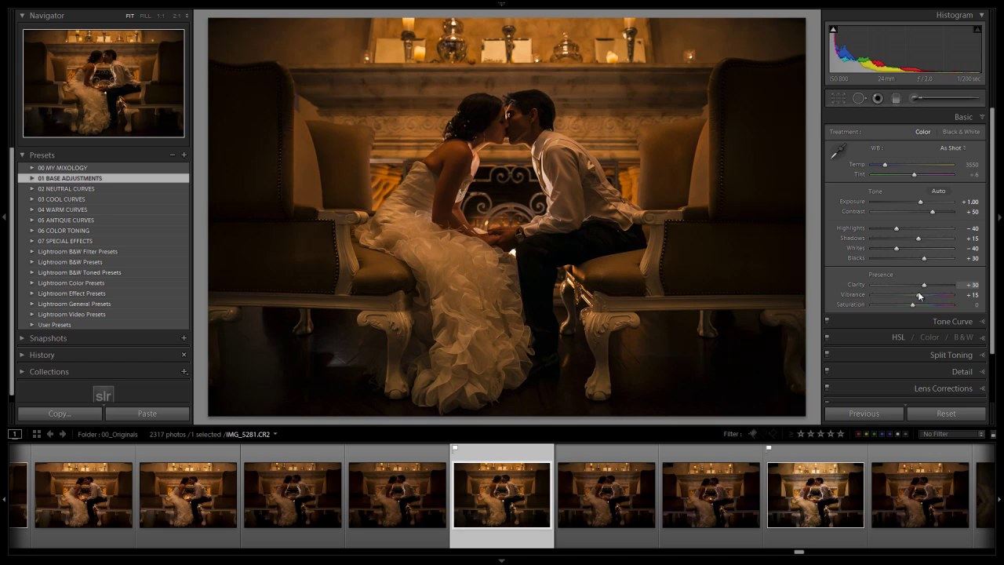
{"action": "left_click", "coordinate": [979, 117]}
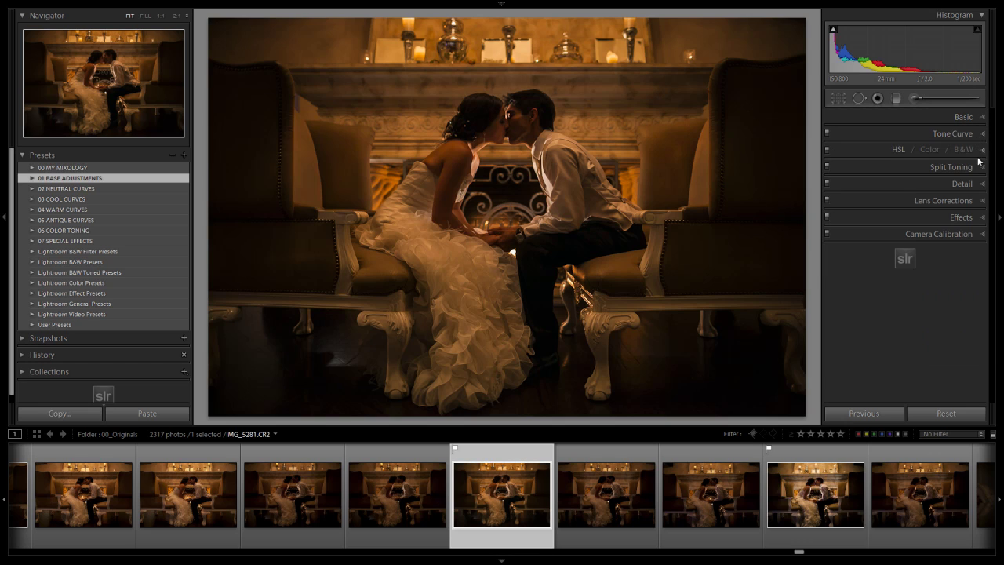
{"action": "left_click", "coordinate": [980, 184]}
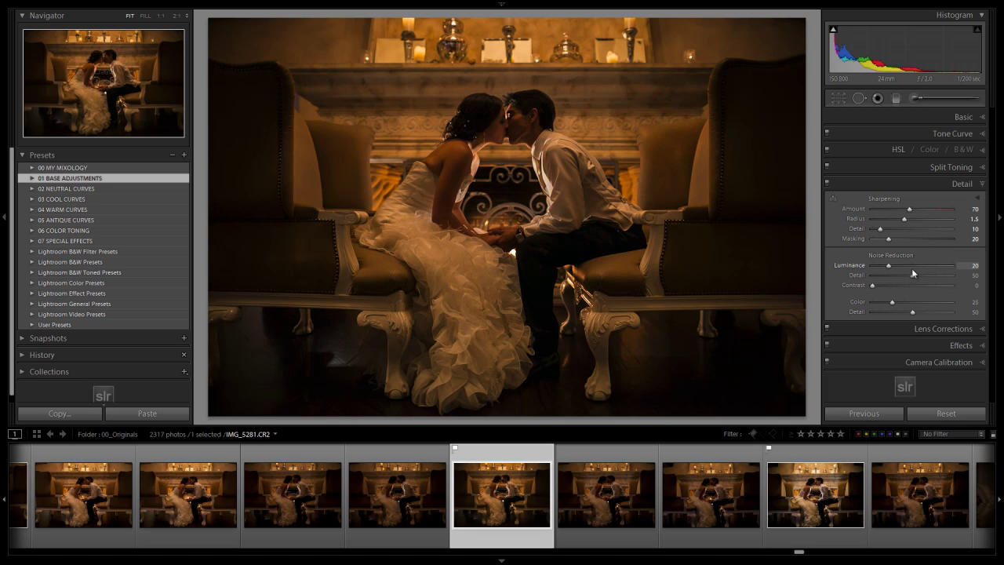
{"action": "left_click", "coordinate": [974, 188]}
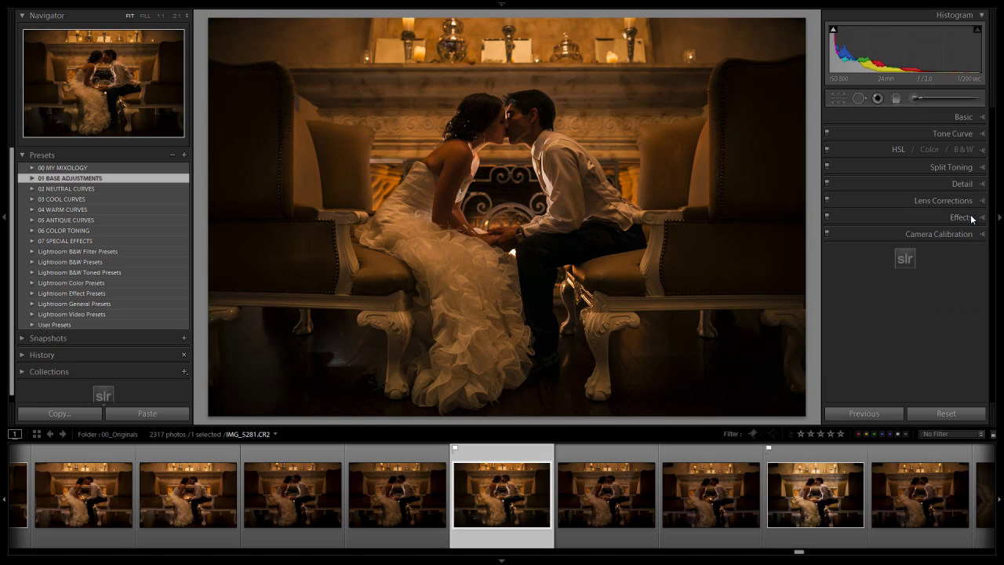
{"action": "left_click", "coordinate": [972, 201]}
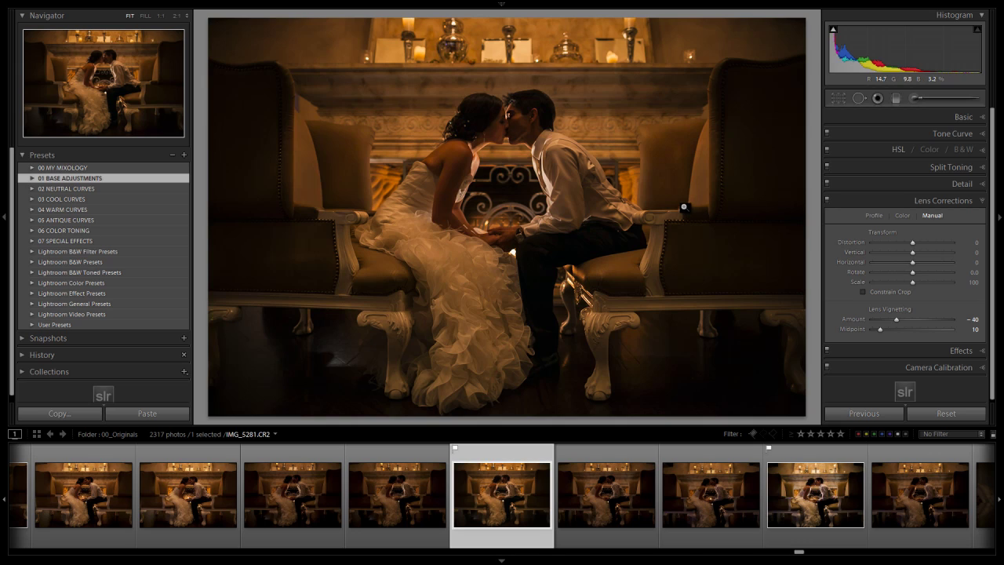
{"action": "left_click", "coordinate": [964, 201]}
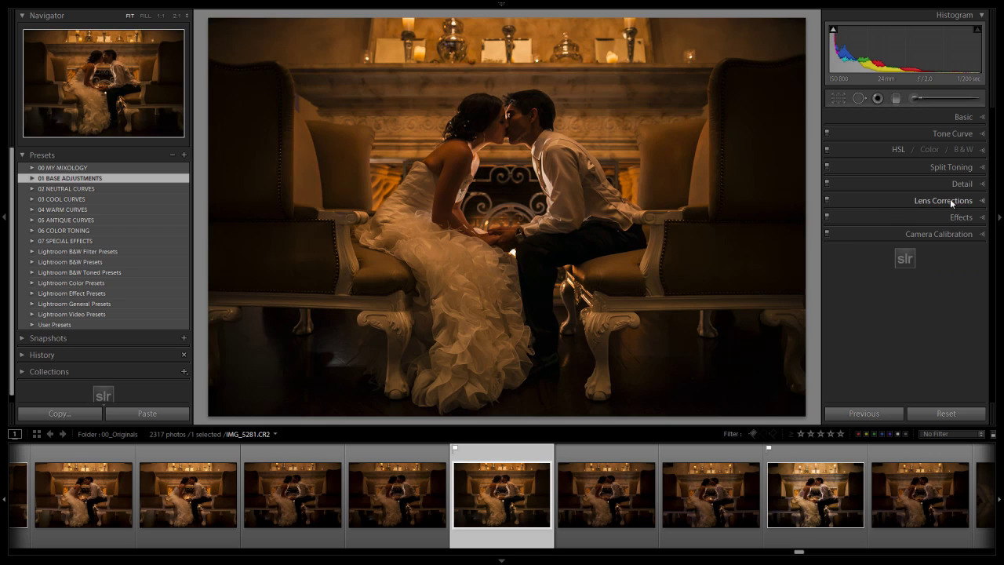
Step: Set the white balance tint to +26 and warm the temperature to slightly below 4000
{"action": "left_click", "coordinate": [964, 118]}
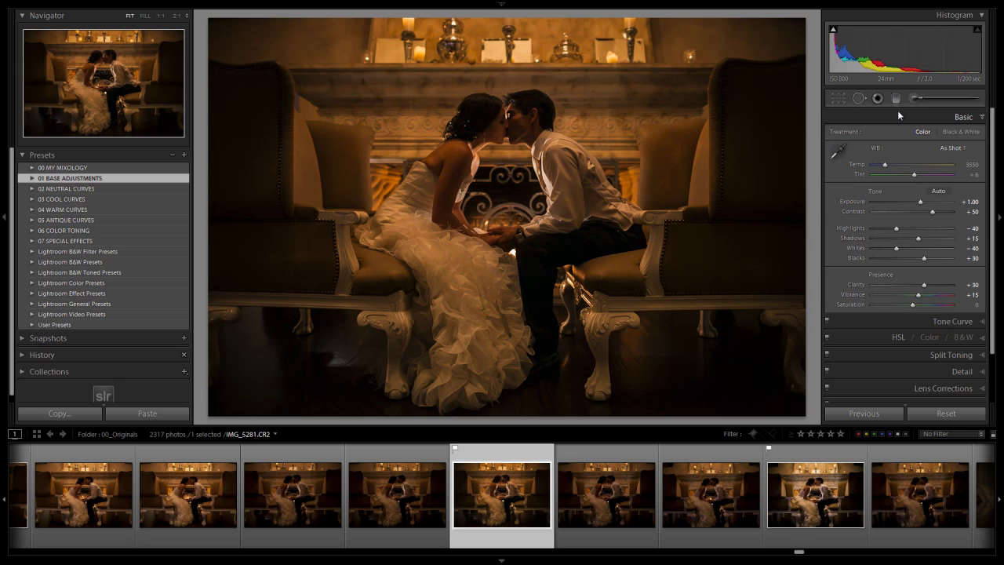
{"action": "left_click_drag", "start_coordinate": [906, 173], "coordinate": [911, 172]}
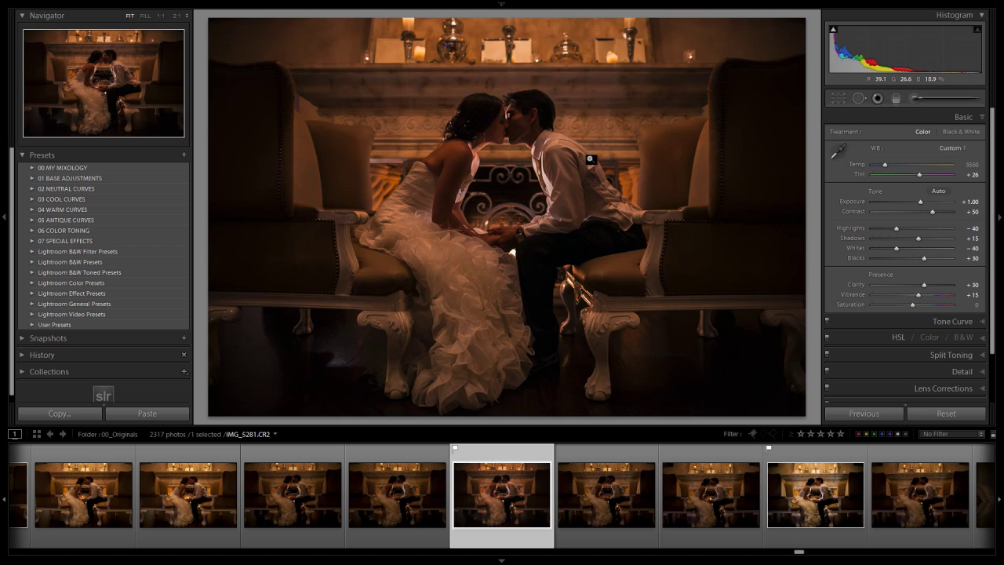
{"action": "key", "text": "Up"}
{"action": "key", "text": "Up"}
{"action": "key", "text": "Up"}
{"action": "key", "text": "Up"}
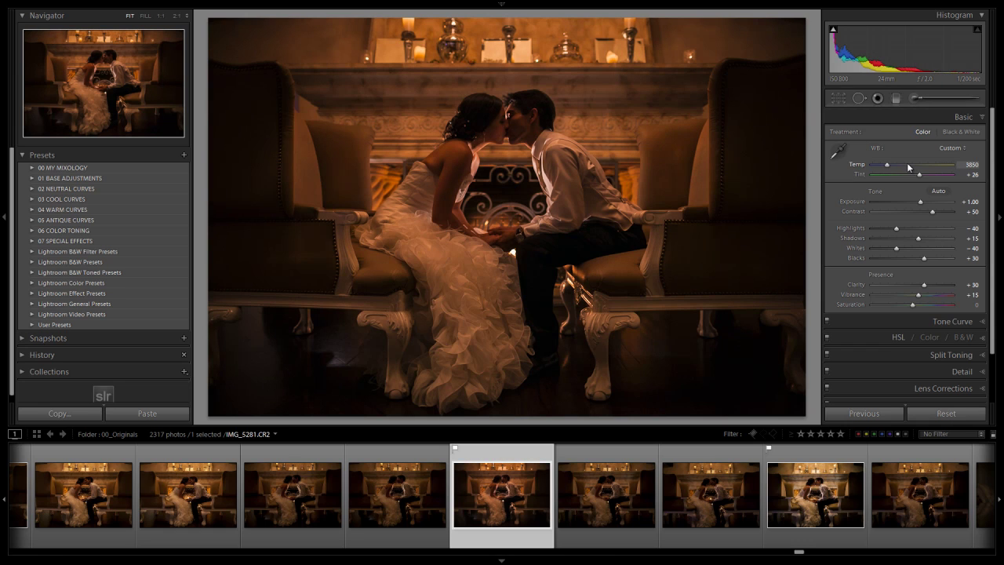
{"action": "key", "text": "Up"}
{"action": "key", "text": "Up"}
{"action": "key", "text": "Up"}
{"action": "key", "text": "Up"}
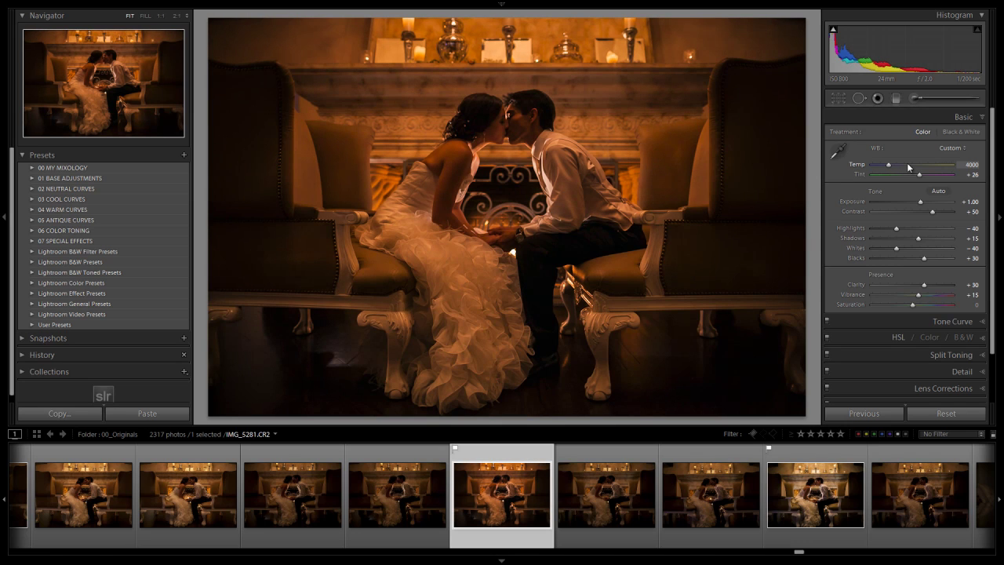
{"action": "key", "text": "Down"}
{"action": "key", "text": "Down"}
Step: Set up the Adjustment Brush with the 14 Clothing | Texture effect and reset its saturation to 0
{"action": "left_click", "coordinate": [914, 105]}
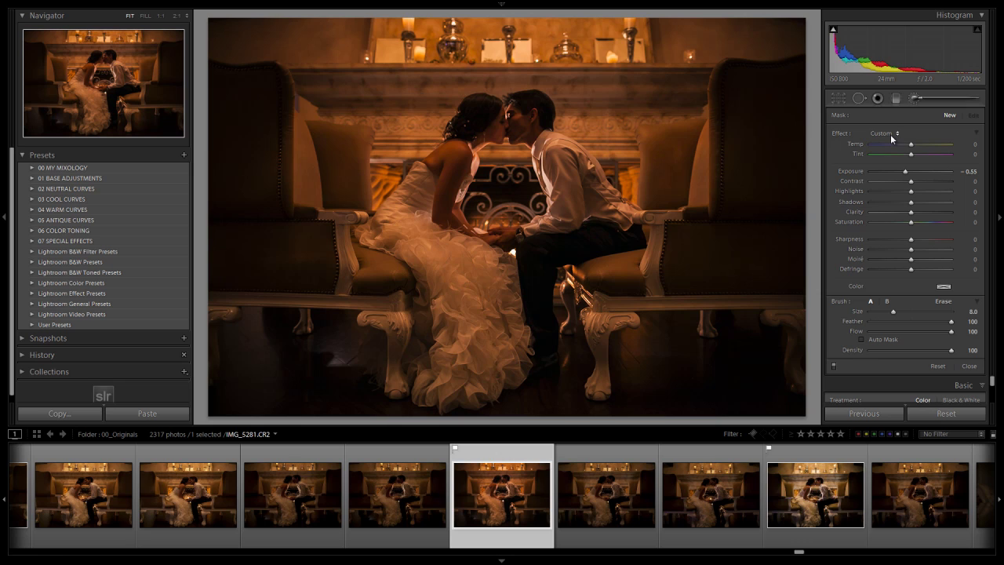
{"action": "left_click", "coordinate": [891, 134]}
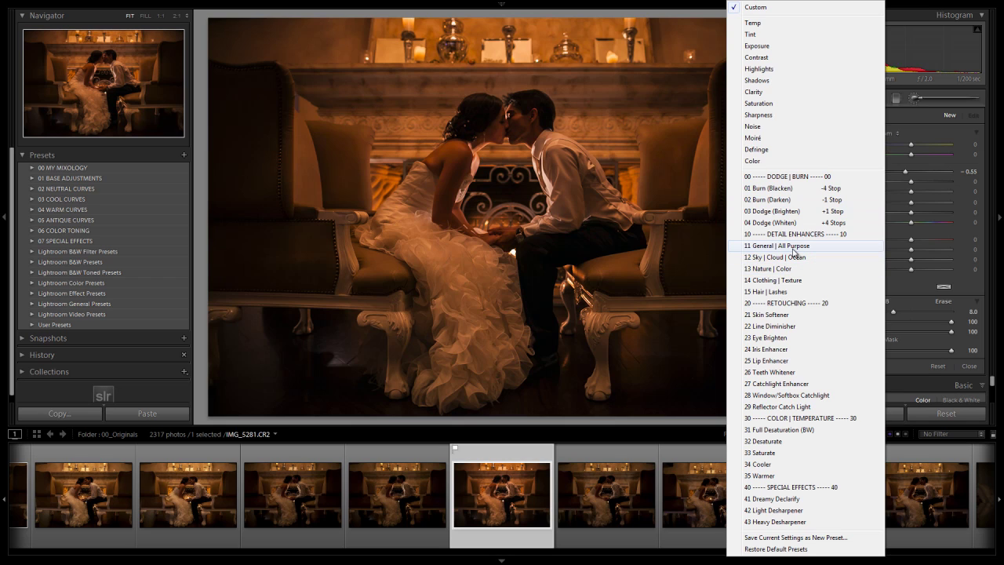
{"action": "left_click", "coordinate": [784, 280]}
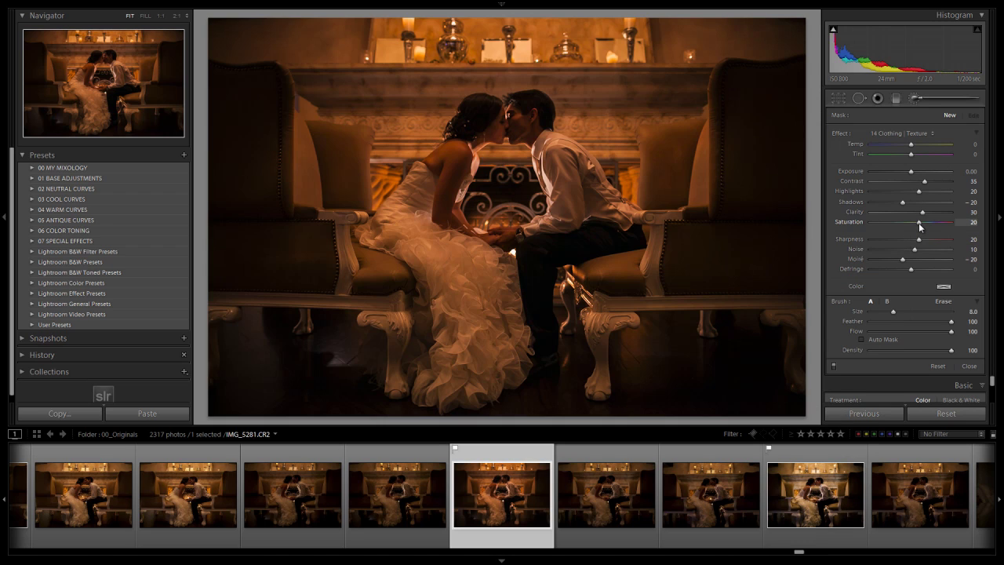
{"action": "double_click", "coordinate": [919, 223]}
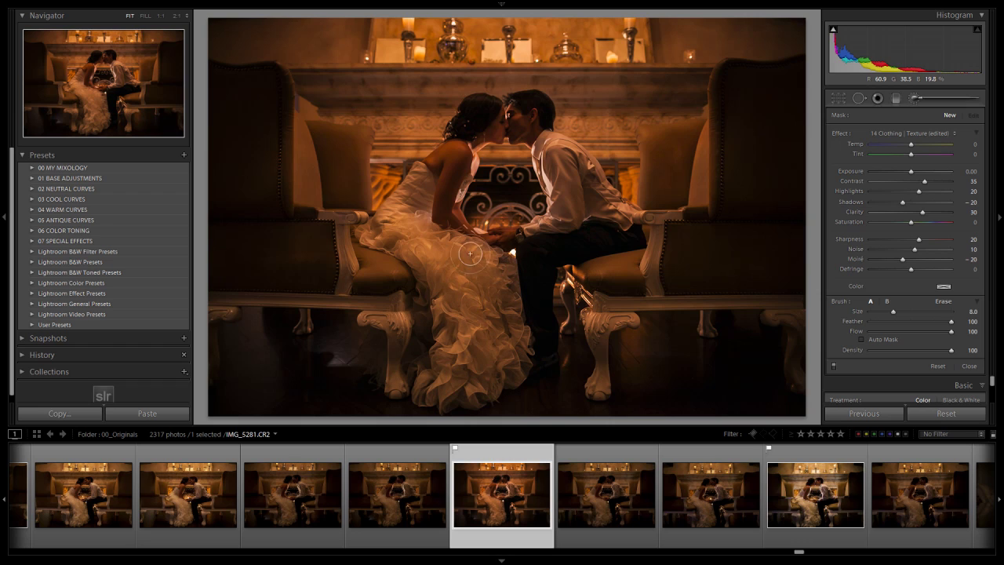
Step: Paint the clothing texture effect over the bride's dress and the groom's shirt and trousers, varying the brush size between 5 and 8
{"action": "mouse_move", "coordinate": [404, 251]}
{"action": "left_mouse_down"}
{"action": "mouse_move", "coordinate": [375, 233]}
{"action": "mouse_move", "coordinate": [418, 177]}
{"action": "mouse_move", "coordinate": [420, 237]}
{"action": "mouse_move", "coordinate": [422, 188]}
{"action": "left_mouse_up"}
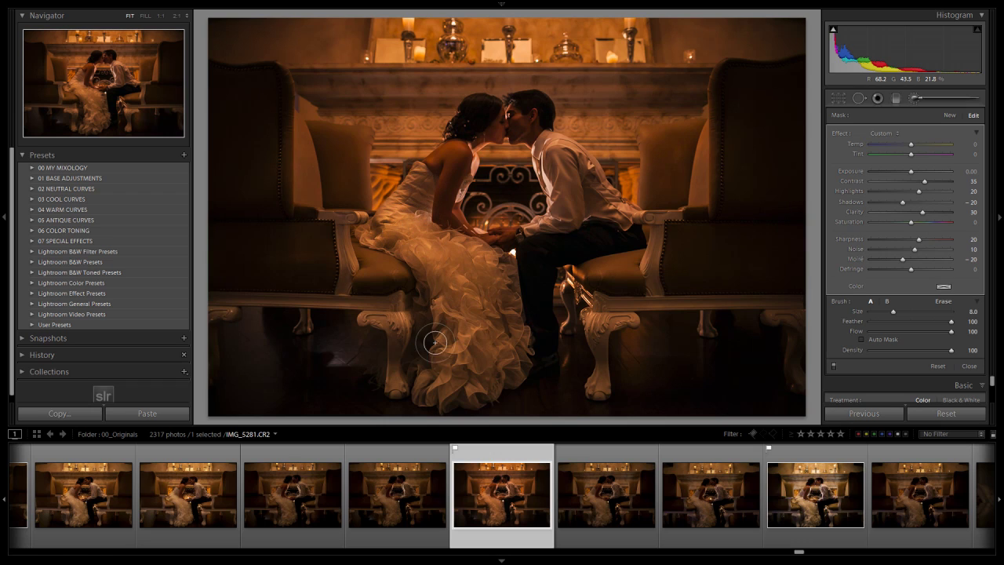
{"action": "key", "text": "bracketleft"}
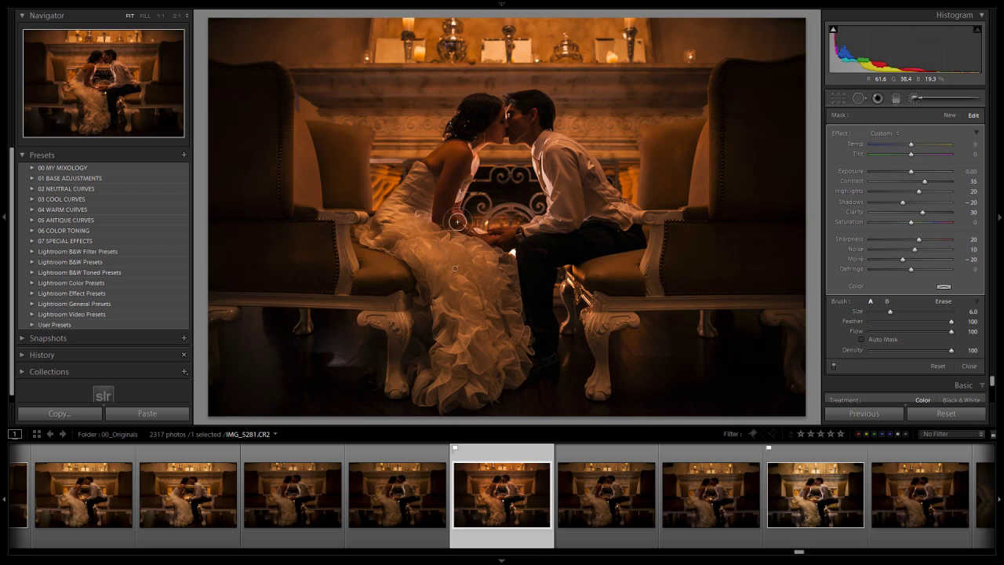
{"action": "key", "text": "bracketleft"}
{"action": "key", "text": "bracketright"}
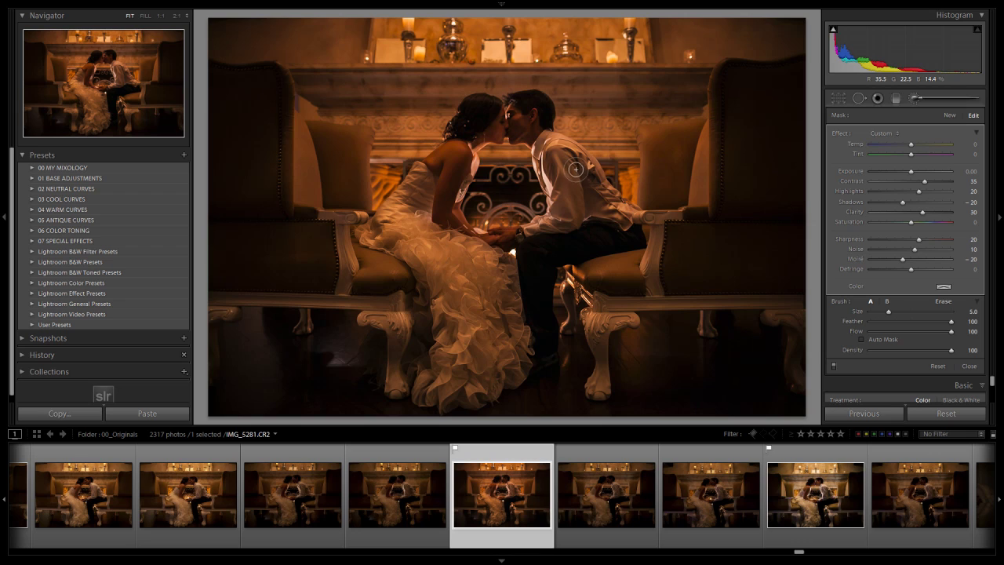
{"action": "key", "text": "bracketright"}
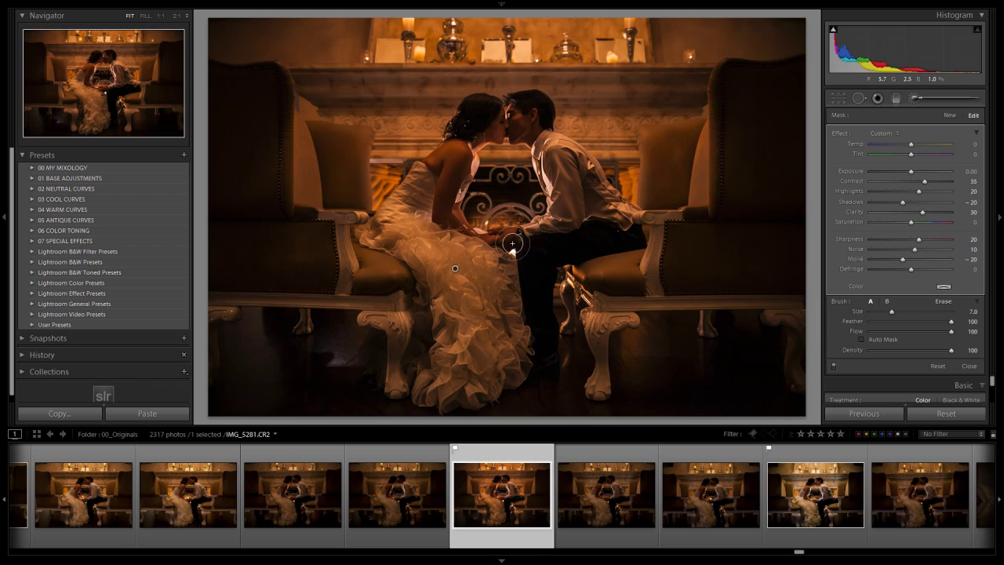
Step: Erase the clothing mask where it spills onto the couple's hands, the bride's arm and the chair leg, checking it with the mask overlay
{"action": "key", "text": "alt"}
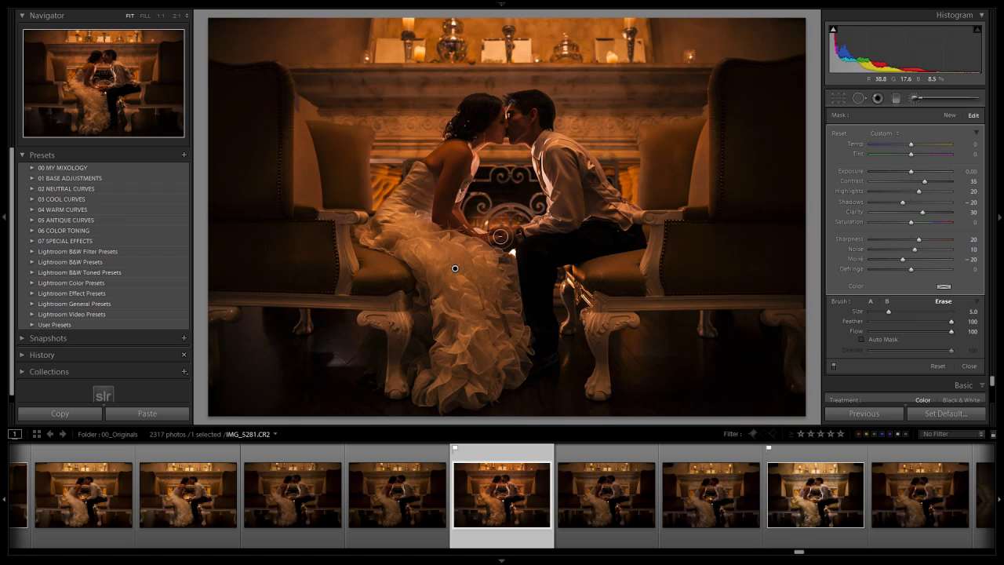
{"action": "key", "text": "bracketleft"}
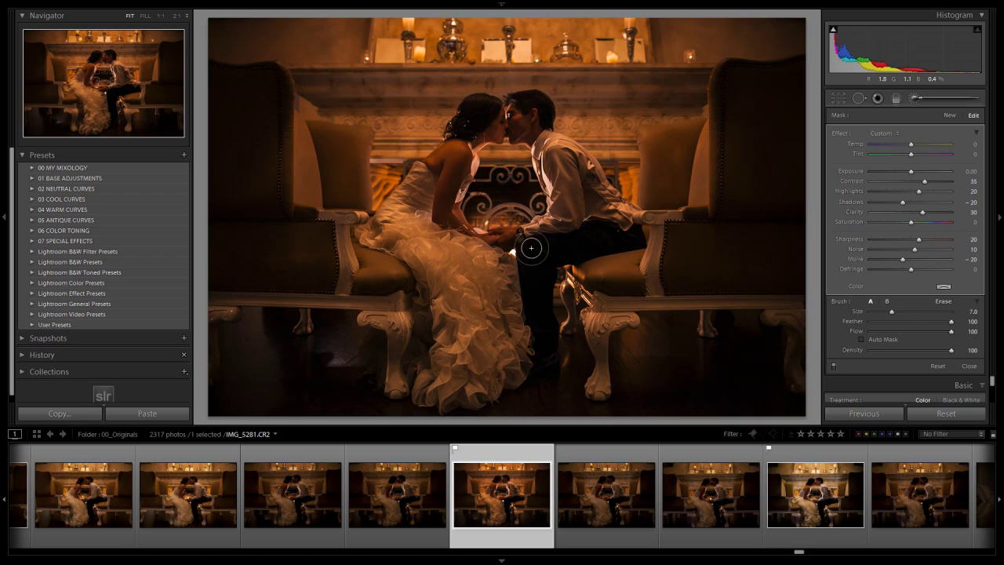
{"action": "key", "text": "o"}
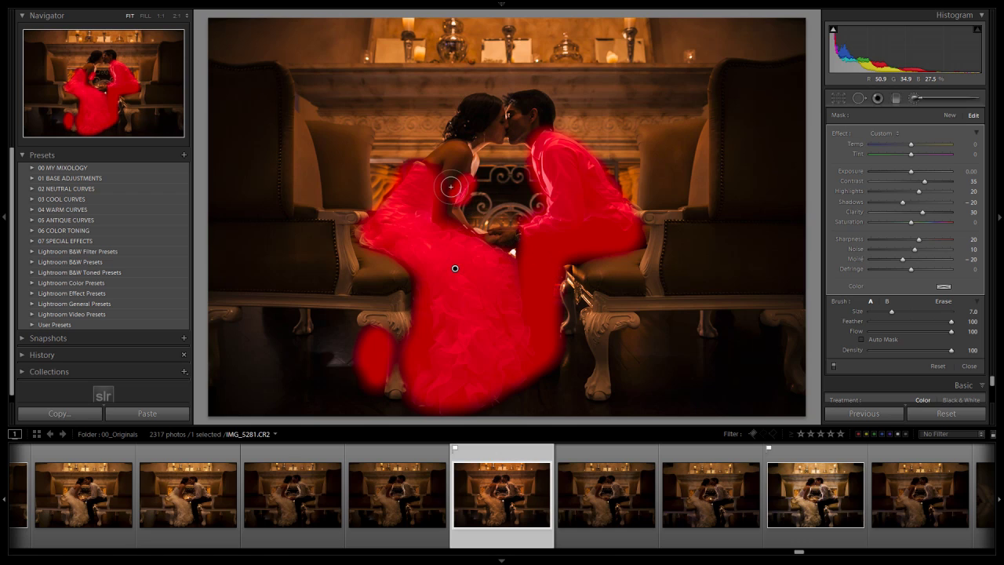
{"action": "key", "text": "alt"}
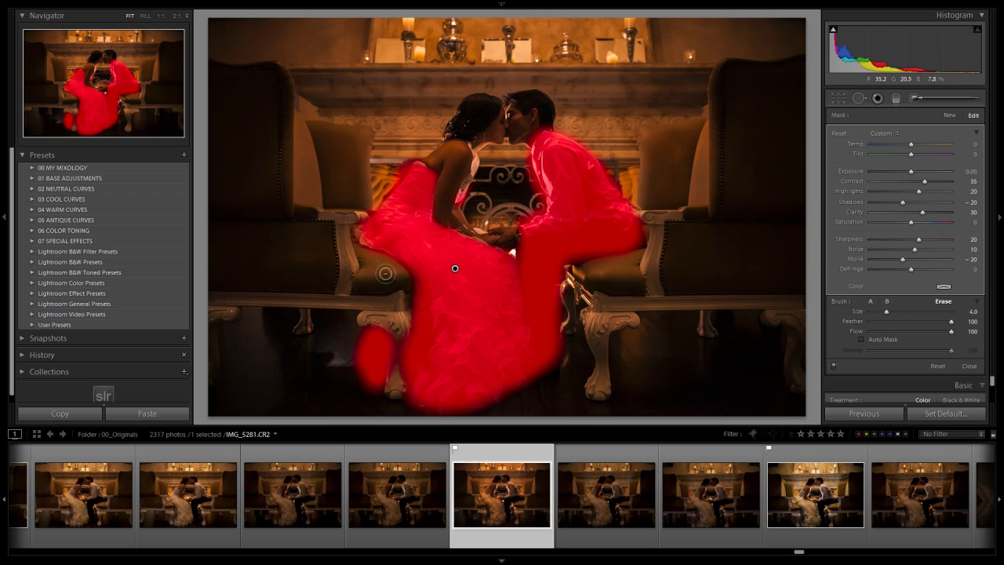
{"action": "scroll", "coordinate": [397, 330], "scroll_direction": "up", "scroll_amount": 1}
{"action": "mouse_move", "coordinate": [401, 314]}
{"action": "left_mouse_down"}
{"action": "mouse_move", "coordinate": [391, 388]}
{"action": "mouse_move", "coordinate": [396, 363]}
{"action": "left_mouse_up"}
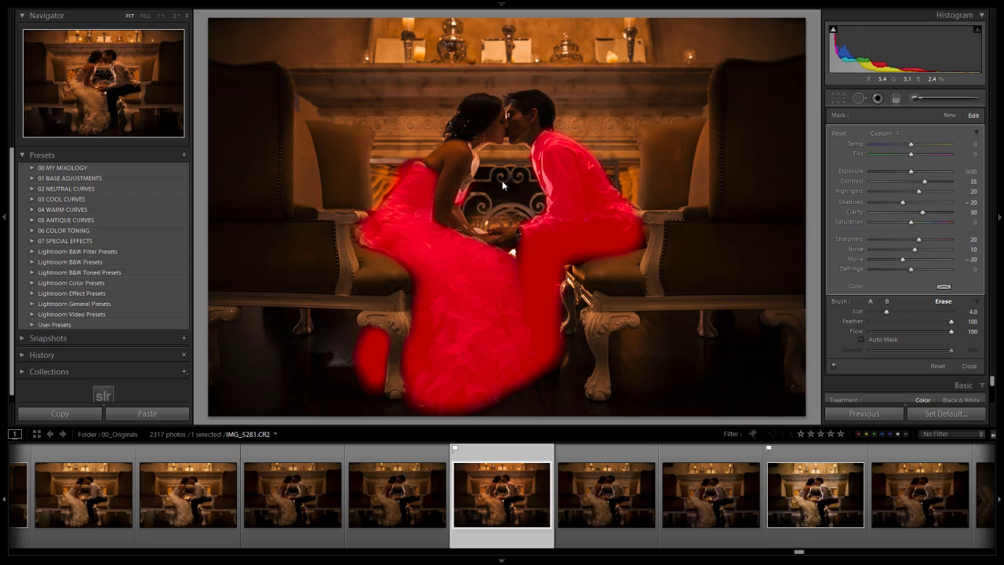
Step: Hide the mask overlay and set the clothing brush's shadows to -7 and exposure to 0.20
{"action": "key", "text": "alt"}
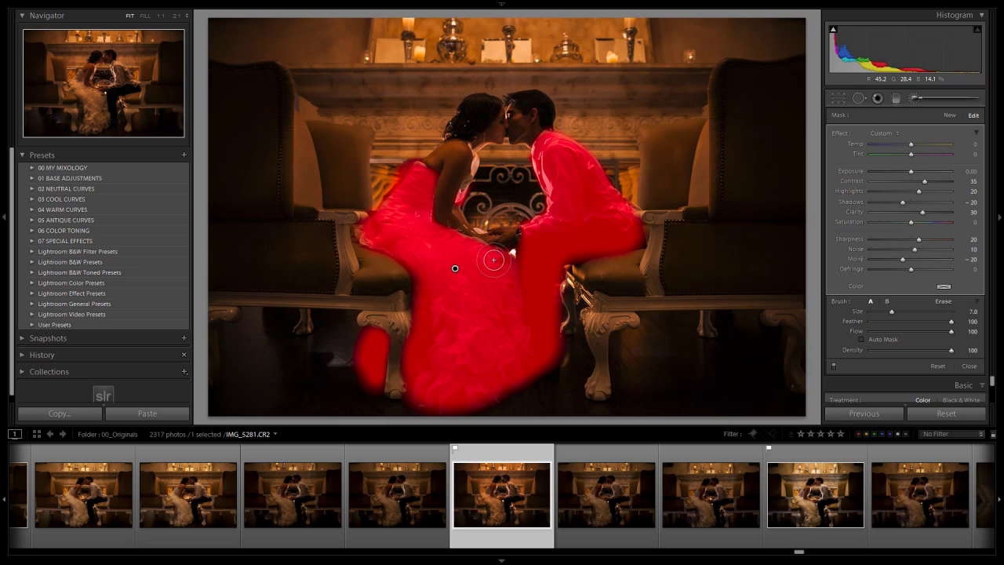
{"action": "key", "text": "o"}
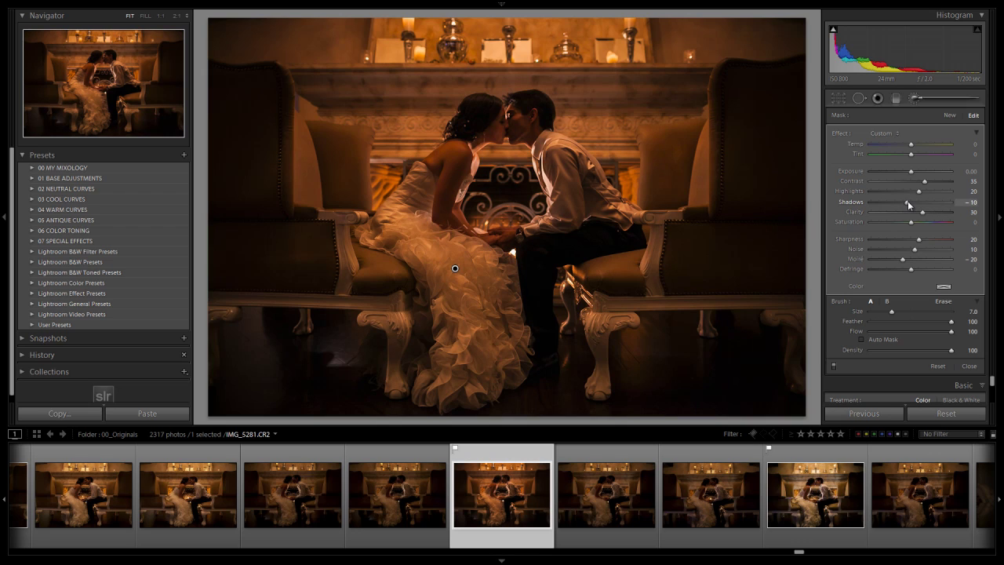
{"action": "left_click_drag", "start_coordinate": [908, 201], "coordinate": [920, 171]}
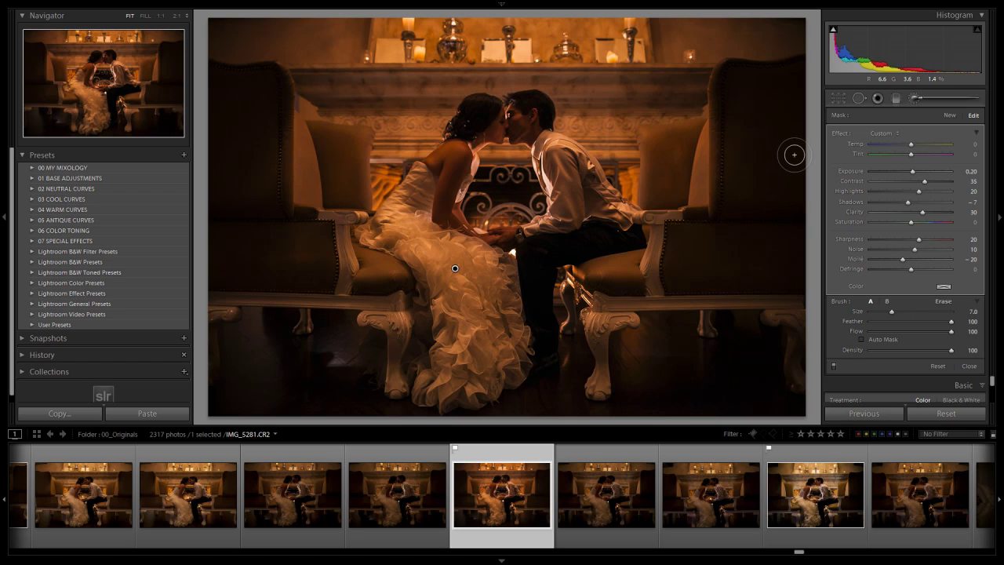
{"action": "left_click", "coordinate": [893, 135]}
{"action": "left_click", "coordinate": [803, 201]}
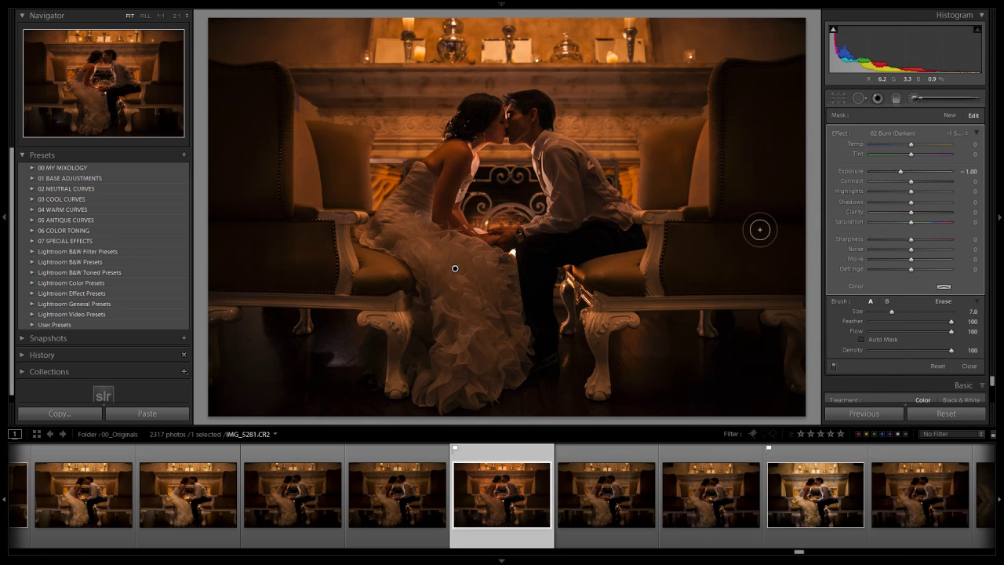
{"action": "key", "text": "ctrl+z"}
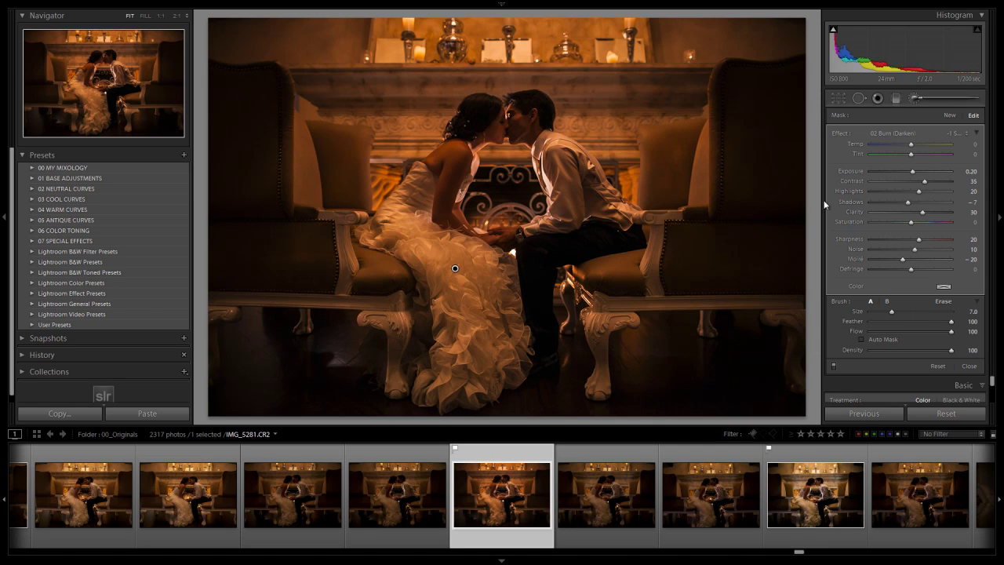
Step: Create a new brush mask with the 02 Burn (Darken) effect and darken the photo's right-hand chair and the floor beneath at brush size 18
{"action": "left_click", "coordinate": [943, 118]}
{"action": "left_click", "coordinate": [892, 132]}
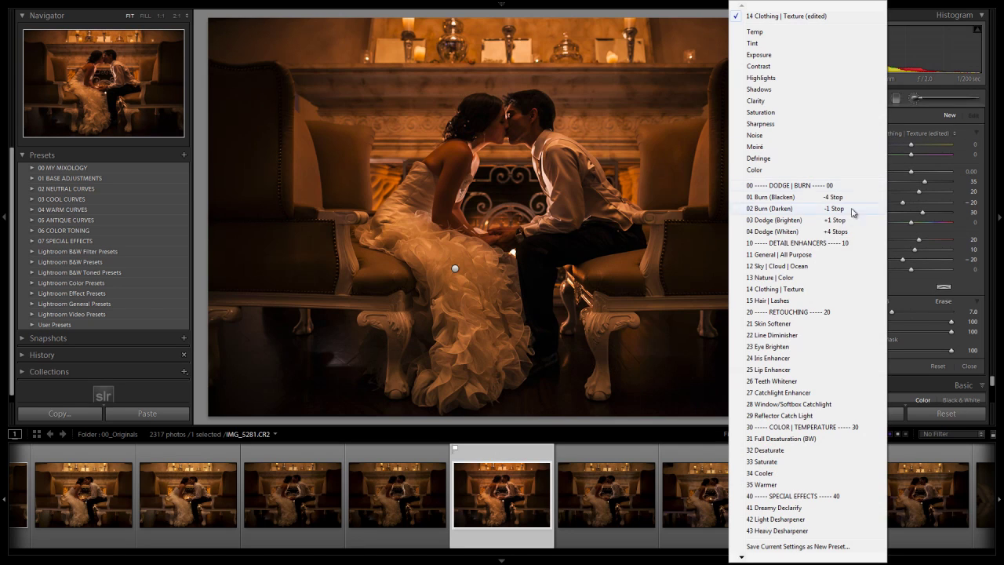
{"action": "left_click", "coordinate": [833, 210]}
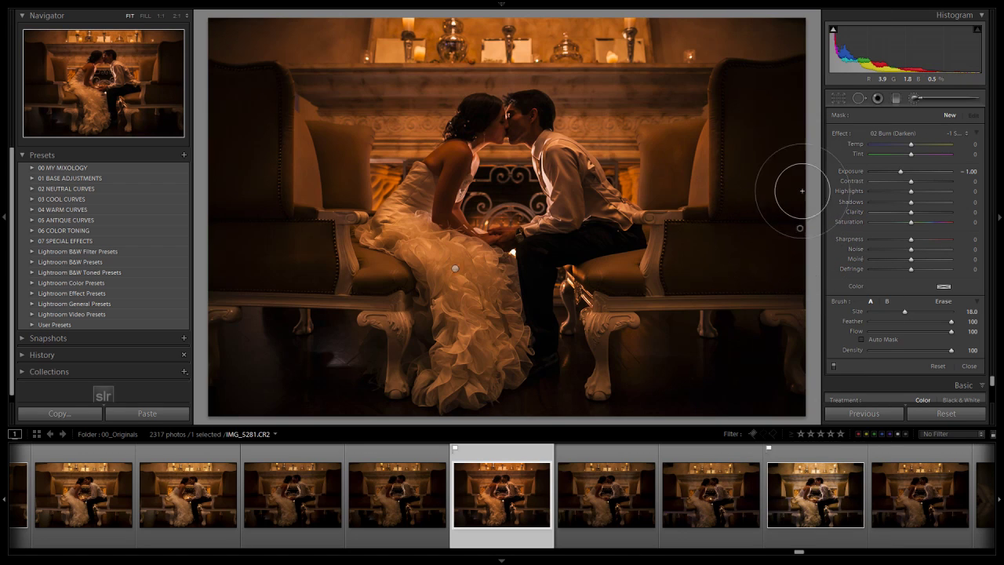
{"action": "scroll", "coordinate": [770, 312], "scroll_direction": "down", "scroll_amount": 3}
{"action": "mouse_move", "coordinate": [771, 312]}
{"action": "left_mouse_down"}
{"action": "mouse_move", "coordinate": [787, 320]}
{"action": "mouse_move", "coordinate": [764, 359]}
{"action": "mouse_move", "coordinate": [738, 371]}
{"action": "left_mouse_up"}
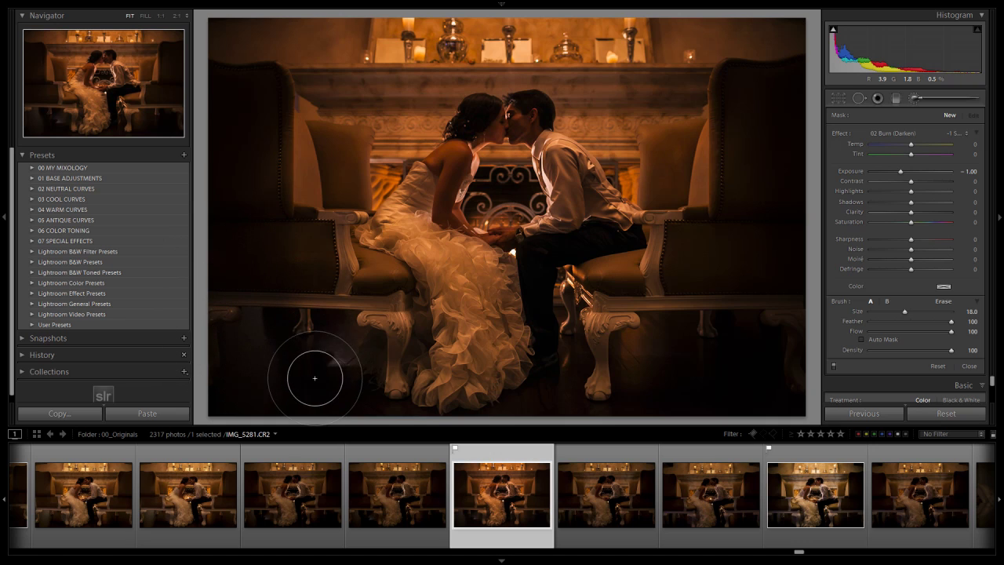
Step: Darken the photo's left-hand chair and the floor around its legs with the burn brush, reducing the brush size to 12
{"action": "left_click_drag", "start_coordinate": [146, 359], "coordinate": [253, 133]}
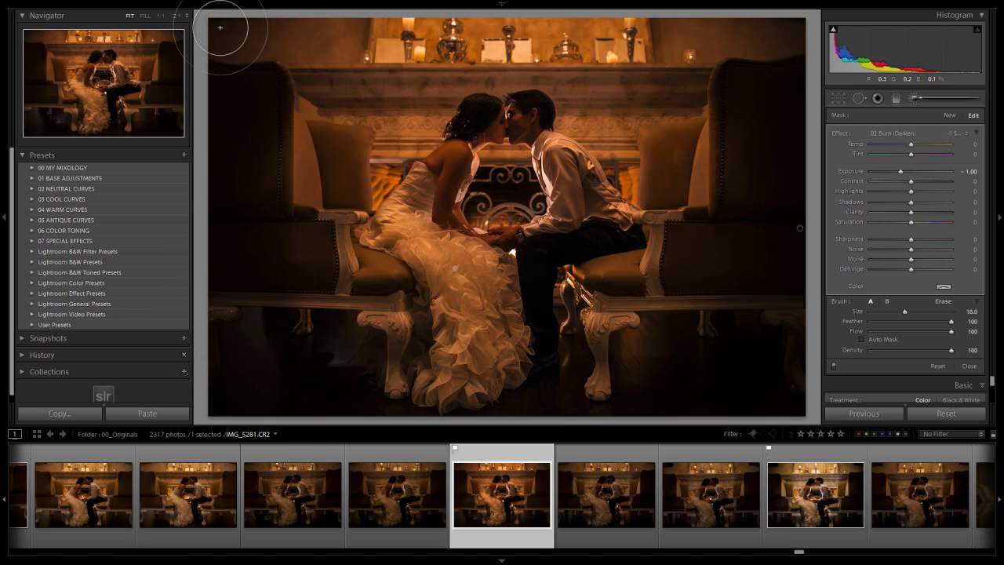
{"action": "key", "text": "bracketleft"}
{"action": "key", "text": "bracketleft"}
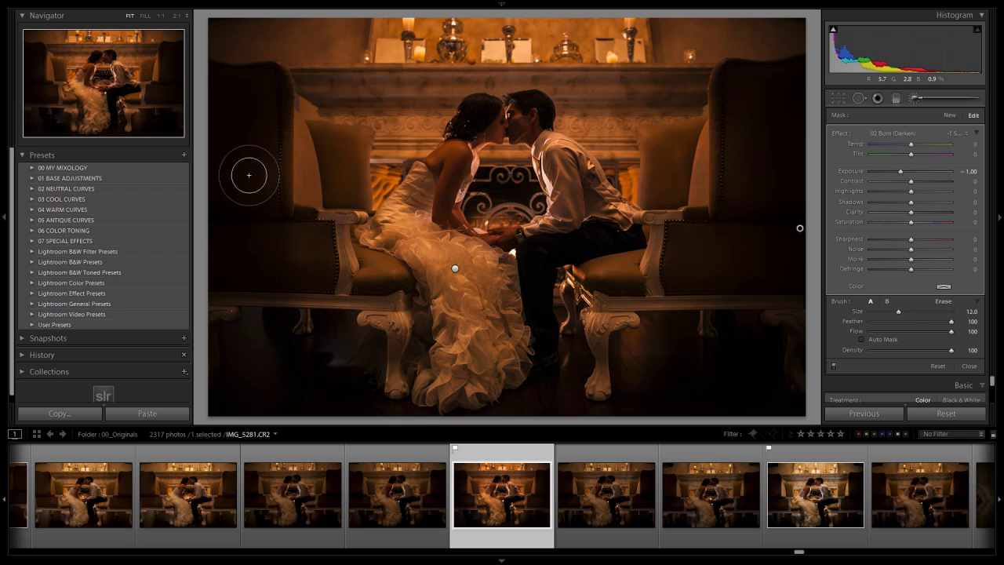
{"action": "mouse_move", "coordinate": [335, 356]}
{"action": "left_mouse_down"}
{"action": "mouse_move", "coordinate": [288, 328]}
{"action": "mouse_move", "coordinate": [343, 368]}
{"action": "mouse_move", "coordinate": [372, 370]}
{"action": "left_mouse_up"}
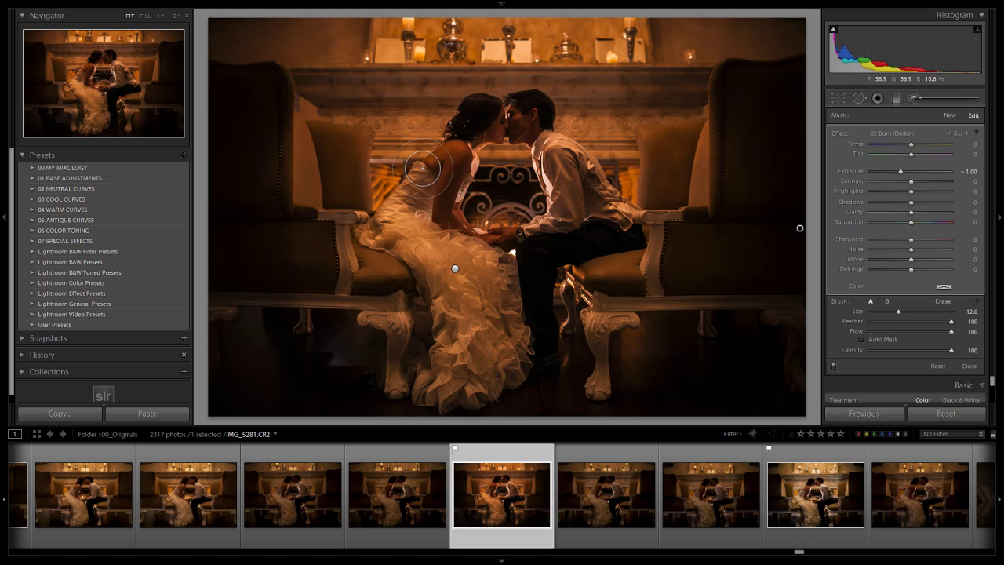
{"action": "mouse_move", "coordinate": [422, 168]}
{"action": "left_mouse_down"}
{"action": "mouse_move", "coordinate": [441, 164]}
{"action": "mouse_move", "coordinate": [422, 192]}
{"action": "left_mouse_up"}
Step: Enlarge the burn brush to size 20 and darken the upper corners of the photo beside the mantel
{"action": "key", "text": "bracketleft"}
{"action": "key", "text": "bracketright"}
{"action": "key", "text": "bracketright"}
{"action": "key", "text": "bracketright"}
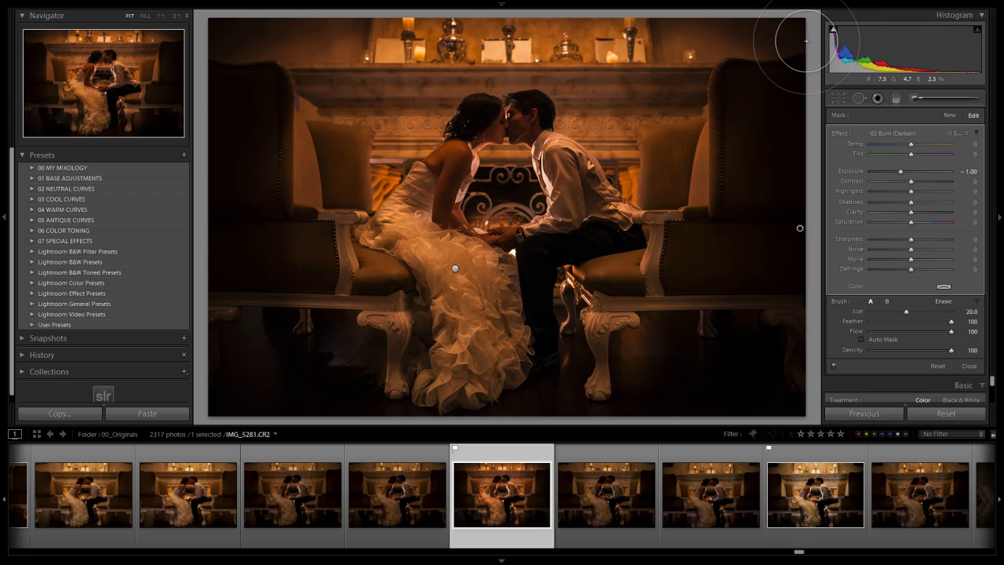
{"action": "scroll", "coordinate": [816, 47], "scroll_direction": "up", "scroll_amount": 1}
{"action": "mouse_move", "coordinate": [262, 53]}
{"action": "left_mouse_down"}
{"action": "mouse_move", "coordinate": [191, 39]}
{"action": "mouse_move", "coordinate": [210, 18]}
{"action": "mouse_move", "coordinate": [251, 5]}
{"action": "mouse_move", "coordinate": [230, 25]}
{"action": "mouse_move", "coordinate": [285, 15]}
{"action": "mouse_move", "coordinate": [211, 78]}
{"action": "left_mouse_up"}
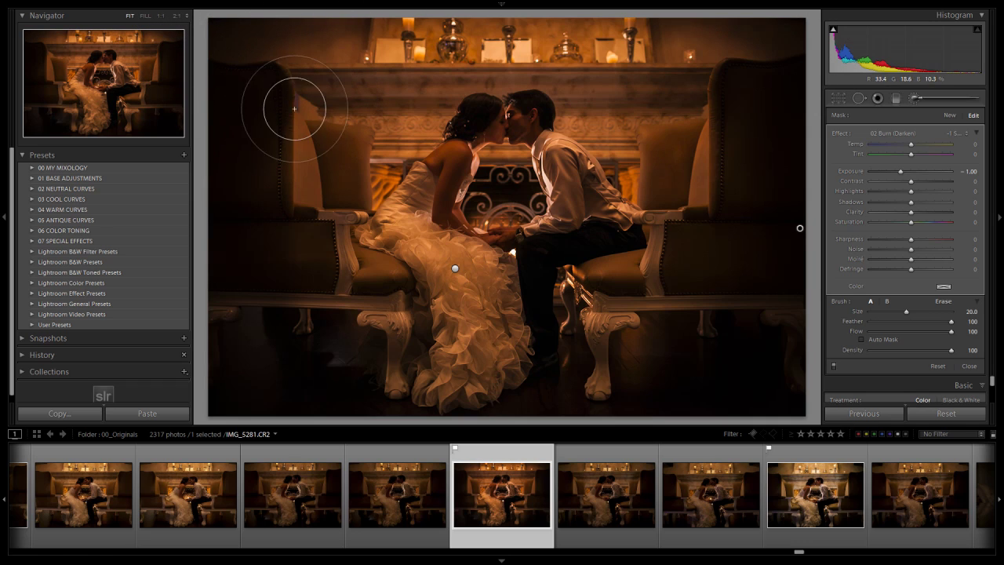
Step: Add another burn mask with exposure -1.70 and darken the photo's outer edges and floor, using brush sizes 17 to 26
{"action": "left_click", "coordinate": [949, 115]}
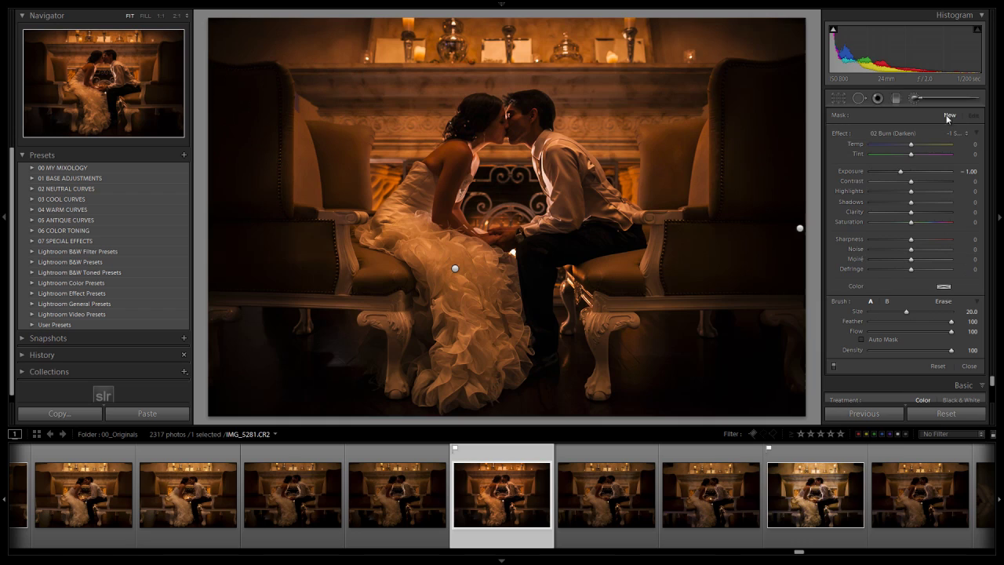
{"action": "left_click", "coordinate": [907, 135]}
{"action": "left_click", "coordinate": [853, 185]}
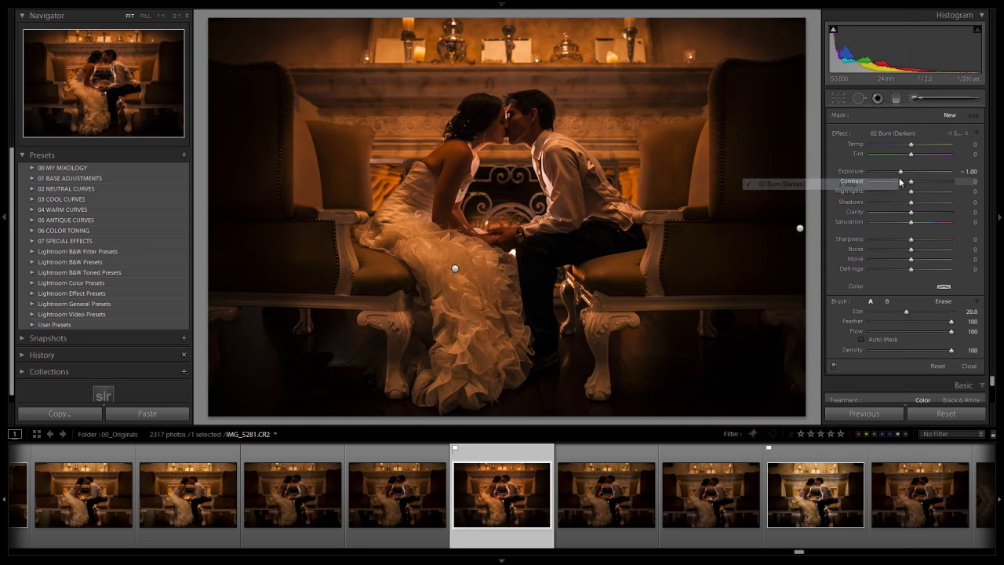
{"action": "left_click_drag", "start_coordinate": [902, 171], "coordinate": [901, 175]}
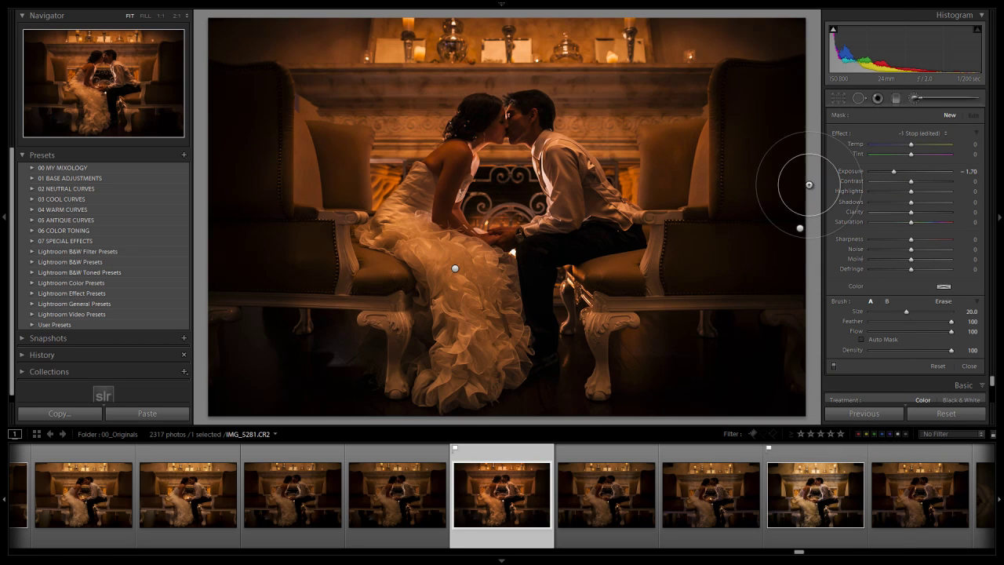
{"action": "scroll", "coordinate": [793, 258], "scroll_direction": "down", "scroll_amount": 3}
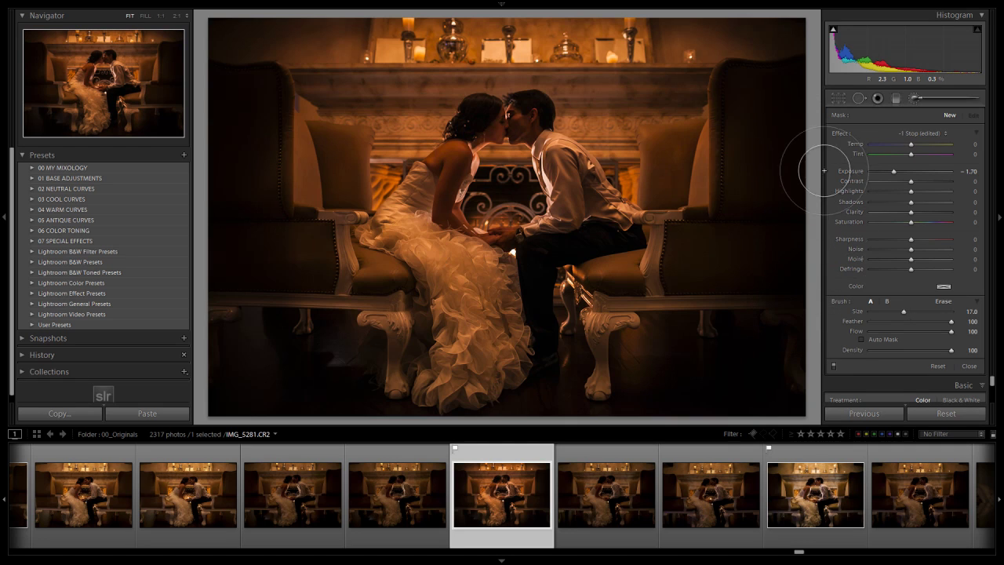
{"action": "left_click_drag", "start_coordinate": [742, 406], "coordinate": [765, 388]}
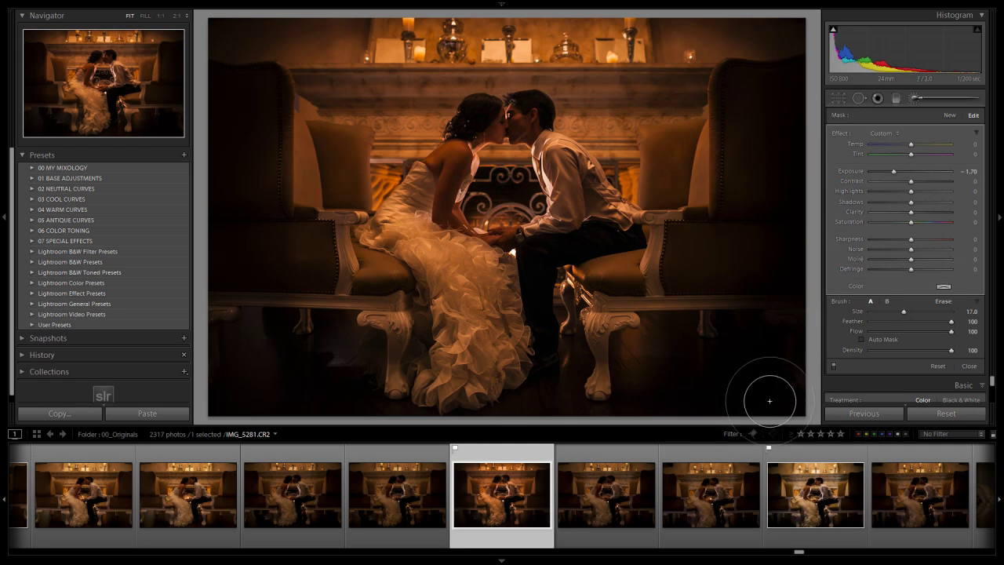
{"action": "scroll", "coordinate": [753, 377], "scroll_direction": "up", "scroll_amount": 9}
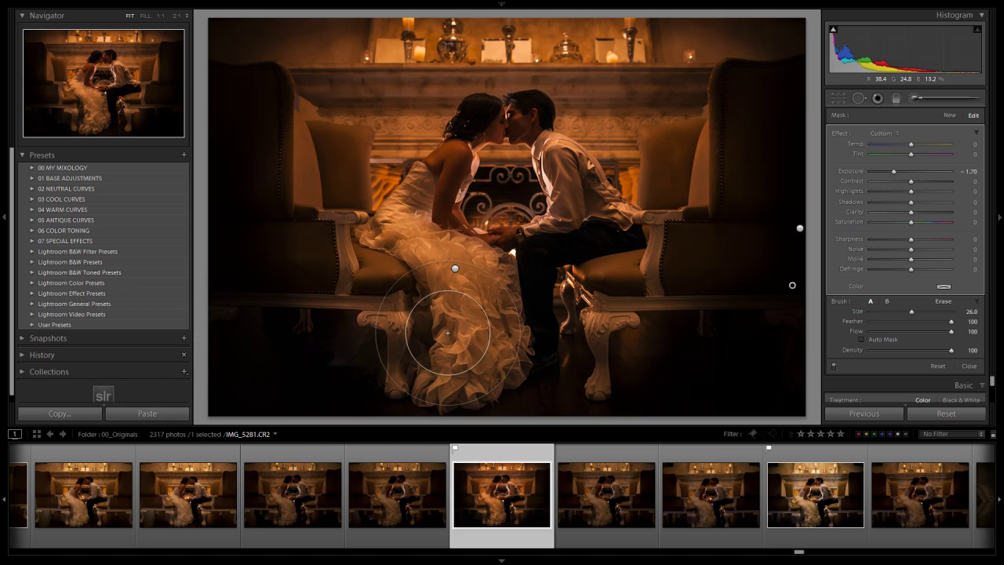
Step: Add a new 02 Burn (Darken) mask, hide the edit pins and darken the mantel above the couple at brush size 7
{"action": "left_click", "coordinate": [948, 117]}
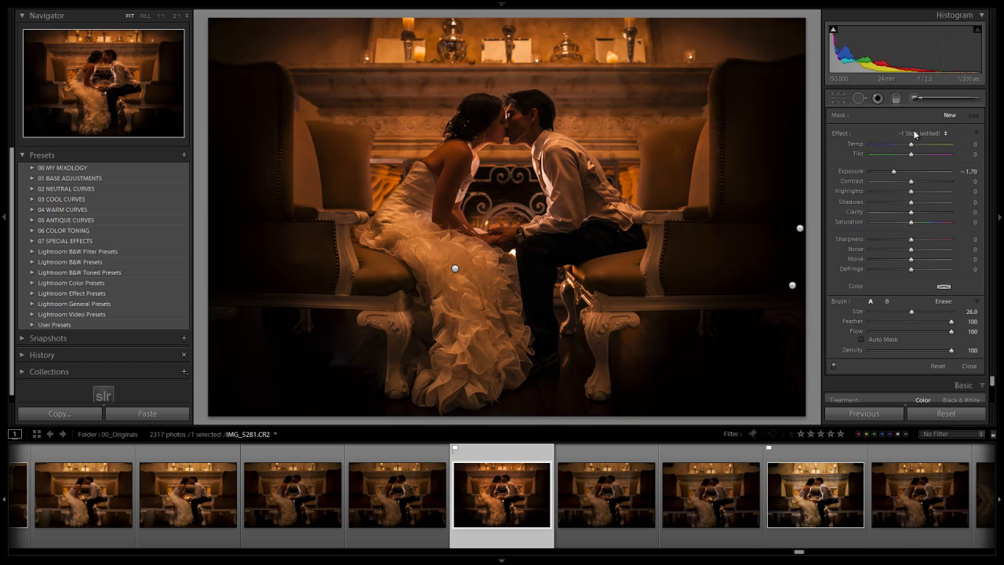
{"action": "left_click", "coordinate": [917, 135]}
{"action": "left_click", "coordinate": [841, 208]}
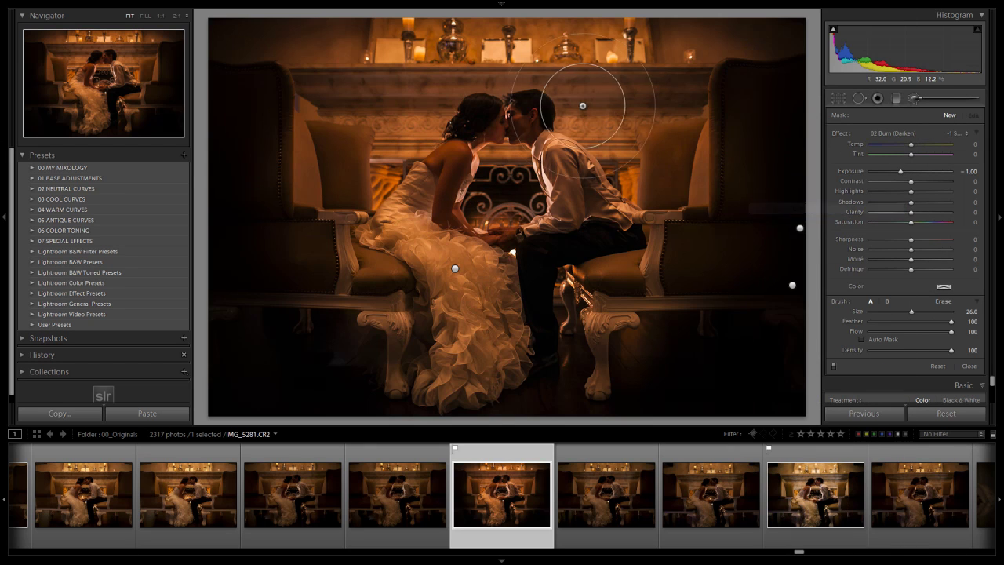
{"action": "key", "text": "bracketleft"}
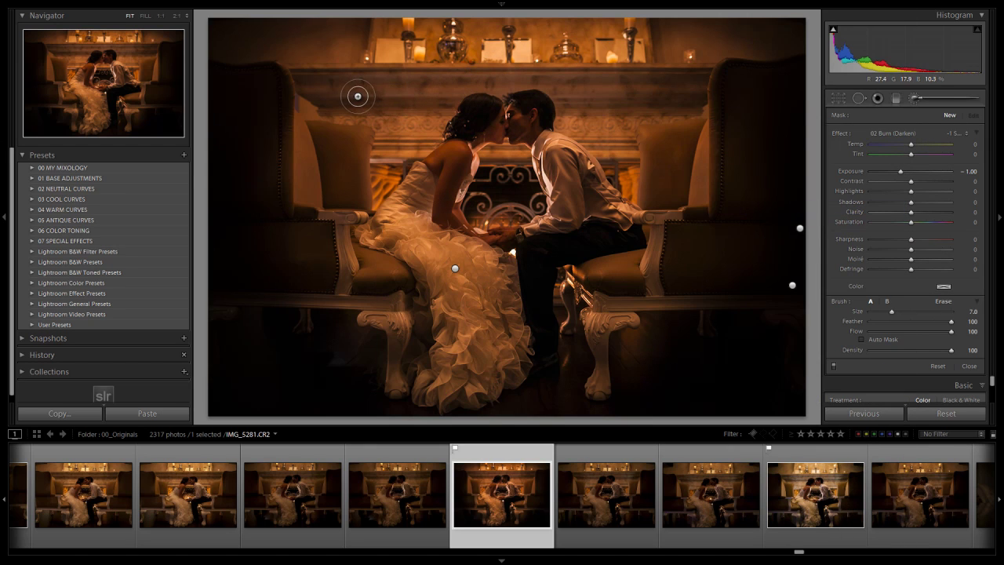
{"action": "key", "text": "h"}
{"action": "mouse_move", "coordinate": [355, 82]}
{"action": "left_mouse_down"}
{"action": "mouse_move", "coordinate": [623, 73]}
{"action": "mouse_move", "coordinate": [698, 87]}
{"action": "mouse_move", "coordinate": [533, 79]}
{"action": "mouse_move", "coordinate": [327, 94]}
{"action": "mouse_move", "coordinate": [382, 91]}
{"action": "left_mouse_up"}
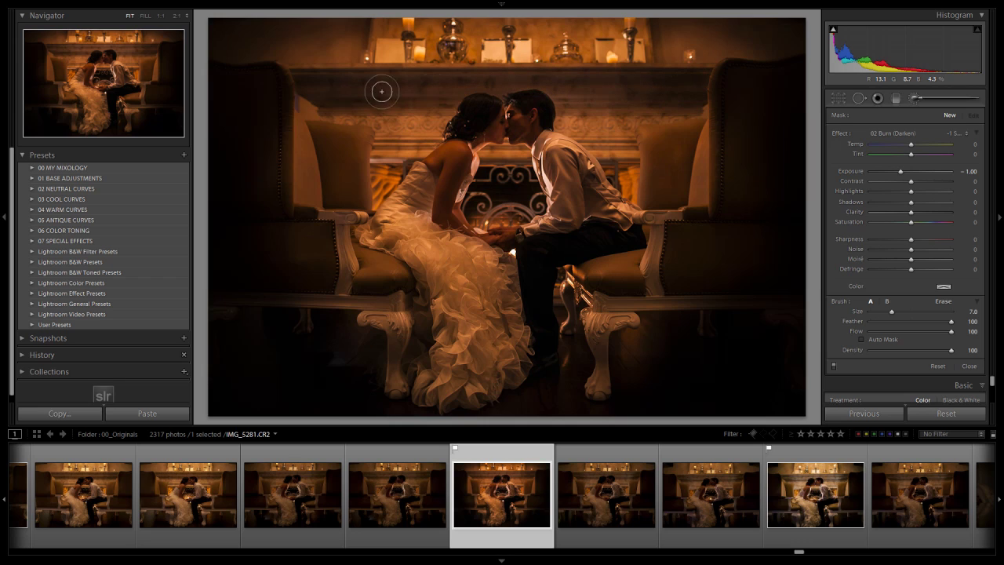
{"action": "mouse_move", "coordinate": [571, 86]}
{"action": "left_mouse_down"}
{"action": "mouse_move", "coordinate": [672, 90]}
{"action": "mouse_move", "coordinate": [532, 100]}
{"action": "mouse_move", "coordinate": [687, 91]}
{"action": "mouse_move", "coordinate": [332, 90]}
{"action": "left_mouse_up"}
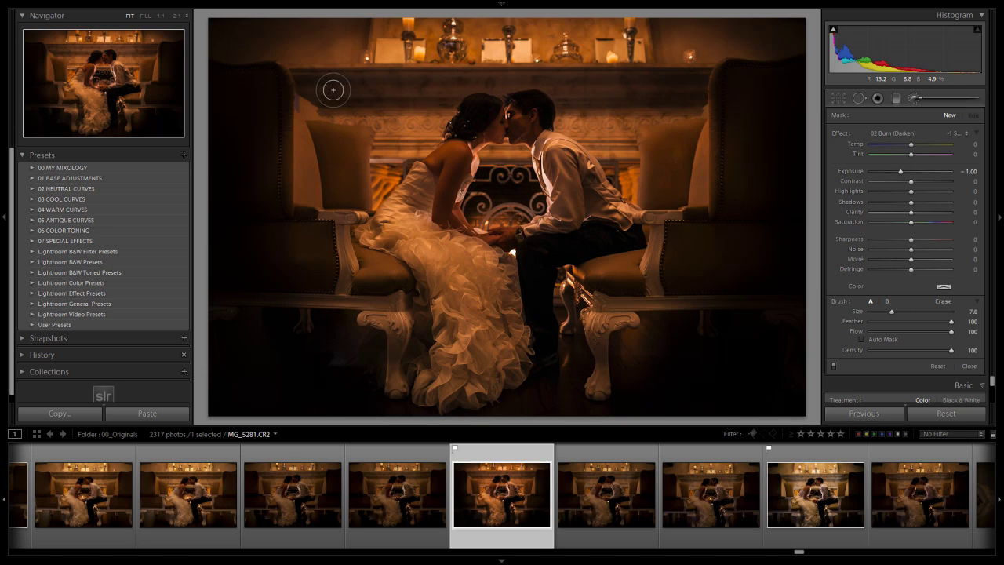
Step: Erase the burn from the couple's heads with eraser sizes 9 and 4, undoing the extra stroke beside the groom's head
{"action": "key", "text": "alt"}
{"action": "scroll", "coordinate": [328, 126], "scroll_direction": "up", "scroll_amount": 5}
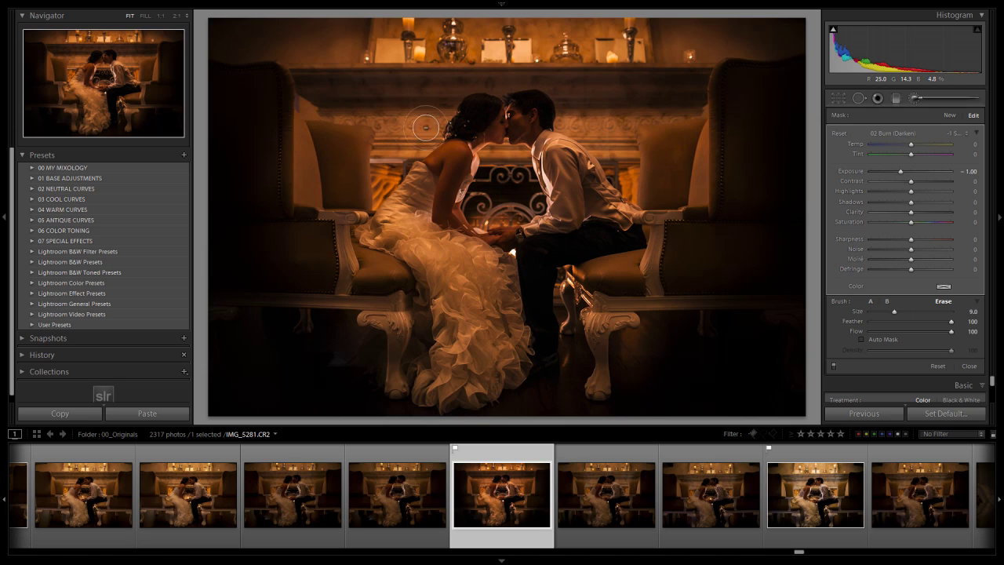
{"action": "mouse_move", "coordinate": [555, 119]}
{"action": "left_mouse_down"}
{"action": "mouse_move", "coordinate": [657, 105]}
{"action": "mouse_move", "coordinate": [684, 117]}
{"action": "mouse_move", "coordinate": [305, 114]}
{"action": "mouse_move", "coordinate": [513, 119]}
{"action": "mouse_move", "coordinate": [477, 114]}
{"action": "mouse_move", "coordinate": [488, 103]}
{"action": "left_mouse_up"}
{"action": "scroll", "coordinate": [477, 113], "scroll_direction": "down", "scroll_amount": 3}
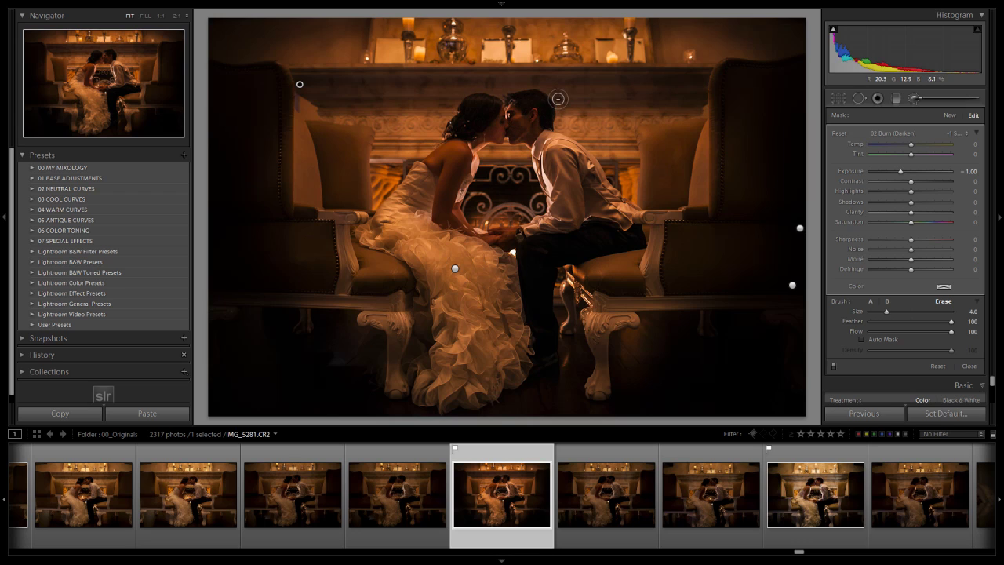
{"action": "mouse_move", "coordinate": [556, 88]}
{"action": "left_mouse_down"}
{"action": "mouse_move", "coordinate": [603, 89]}
{"action": "mouse_move", "coordinate": [608, 99]}
{"action": "left_mouse_up"}
{"action": "key", "text": "ctrl+z"}
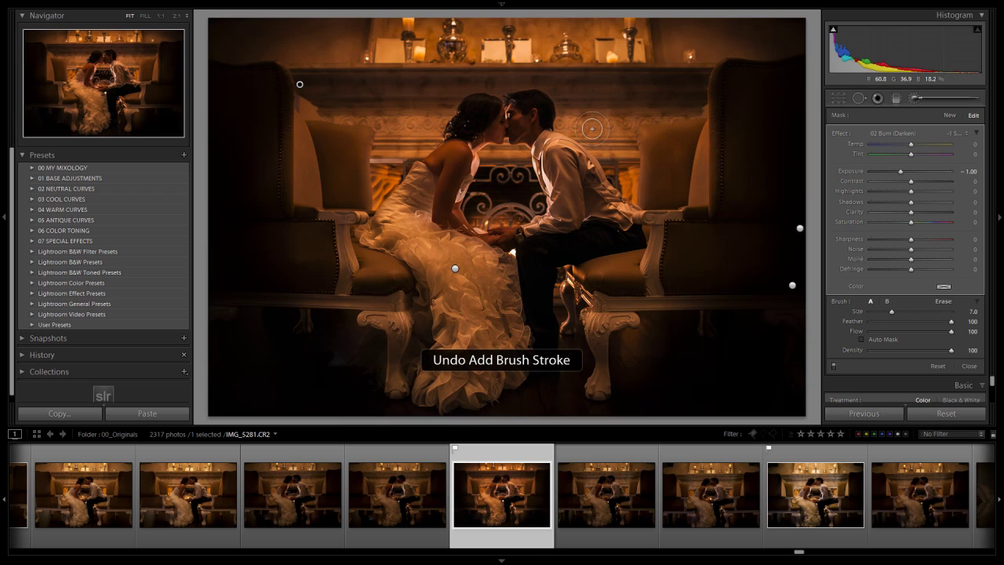
{"action": "key", "text": "alt"}
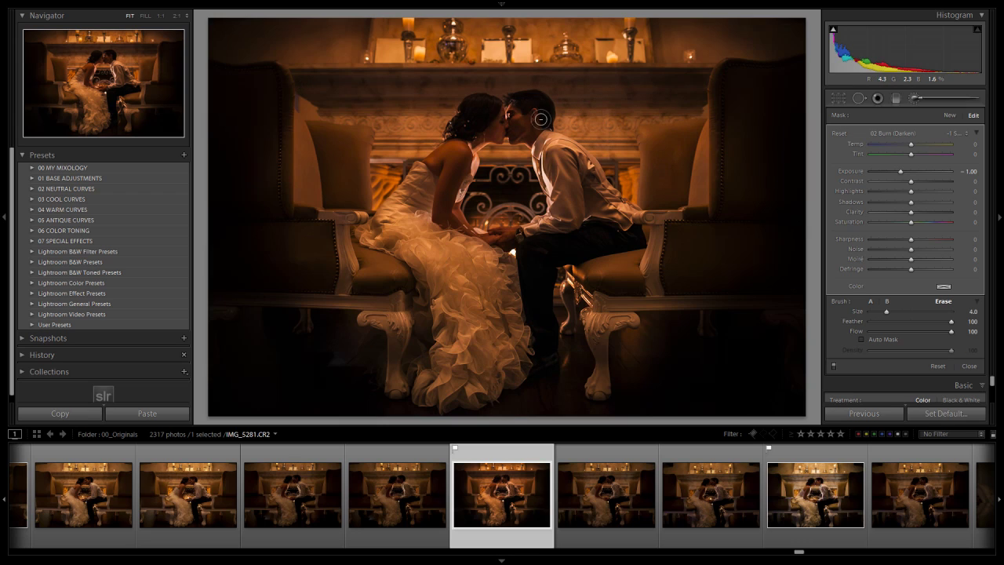
{"action": "key", "text": "alt"}
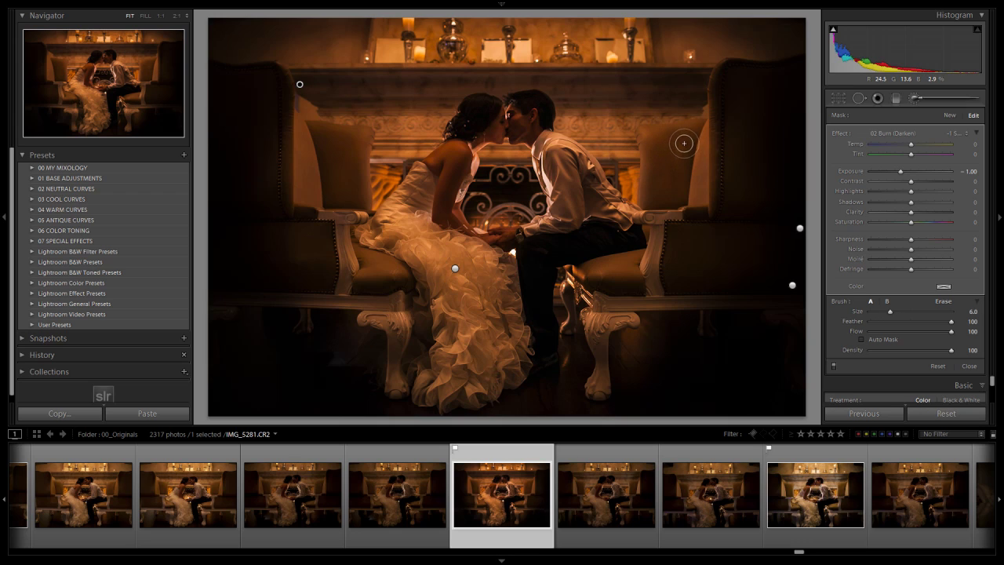
Step: Darken the cushion behind the groom with the burn brush at size 6 and erase the spill onto the fireplace at sizes 12 to 7
{"action": "left_click_drag", "start_coordinate": [683, 143], "coordinate": [674, 184]}
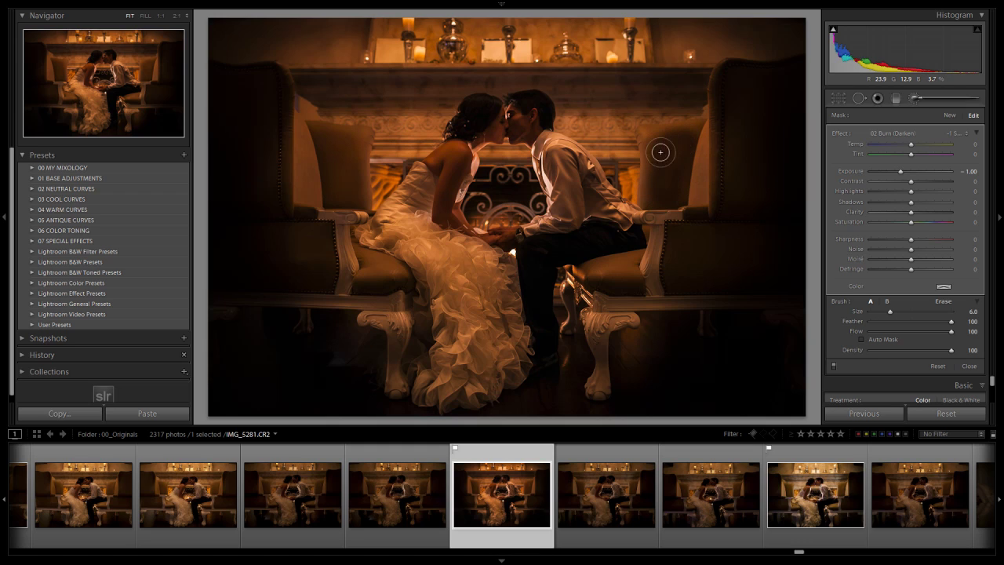
{"action": "key", "text": "alt"}
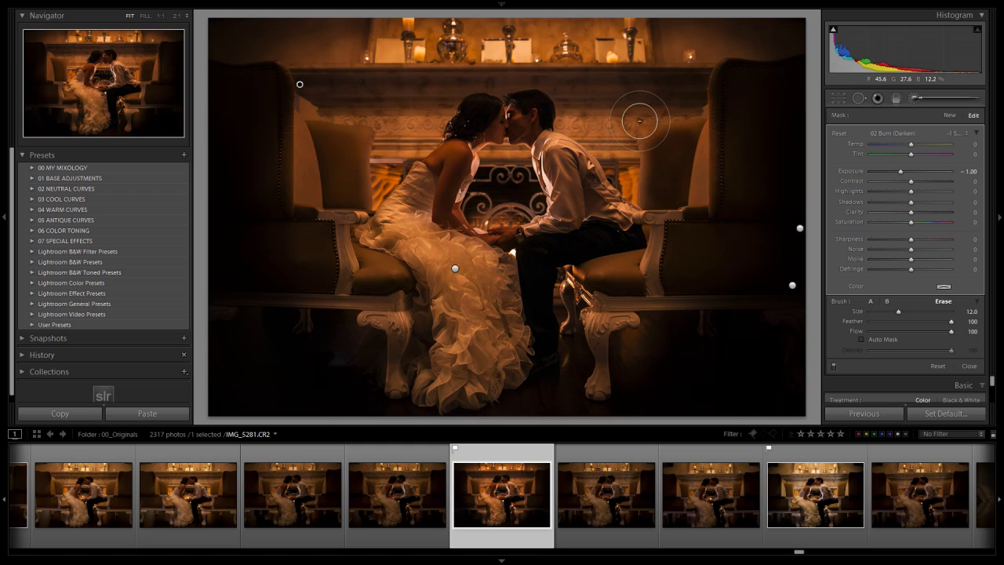
{"action": "scroll", "coordinate": [651, 114], "scroll_direction": "down", "scroll_amount": 5}
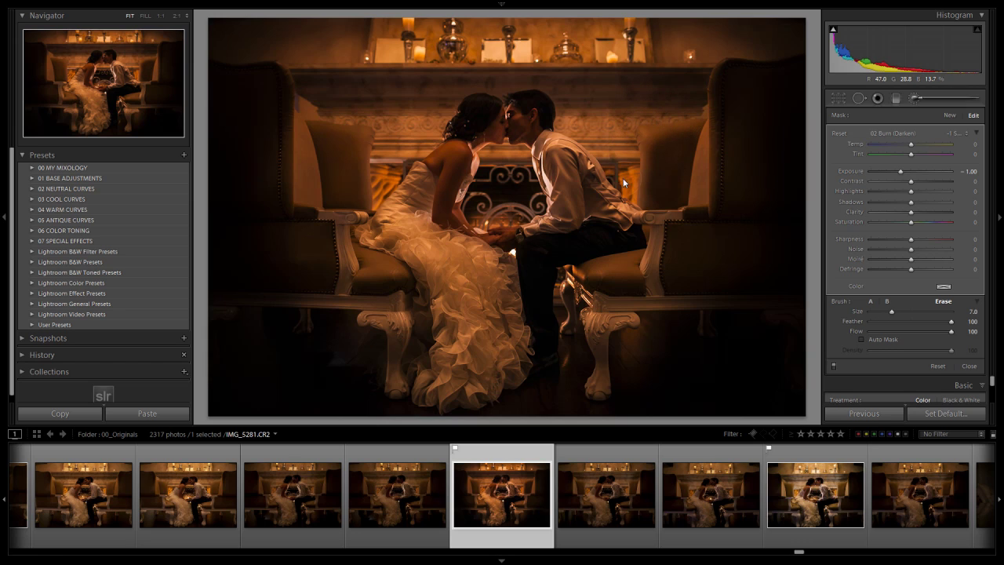
Step: Darken the cushion behind the bride at brush size 6 and erase the spill onto the adjacent fireplace, using eraser sizes 19 to 9
{"action": "scroll", "coordinate": [615, 181], "scroll_direction": "up", "scroll_amount": 9}
{"action": "key", "text": "alt"}
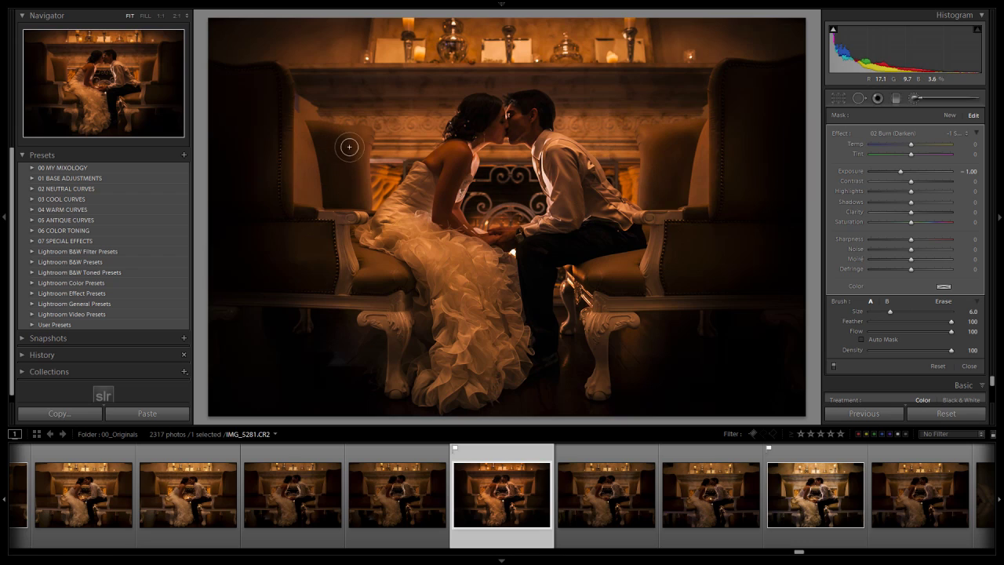
{"action": "key", "text": "alt"}
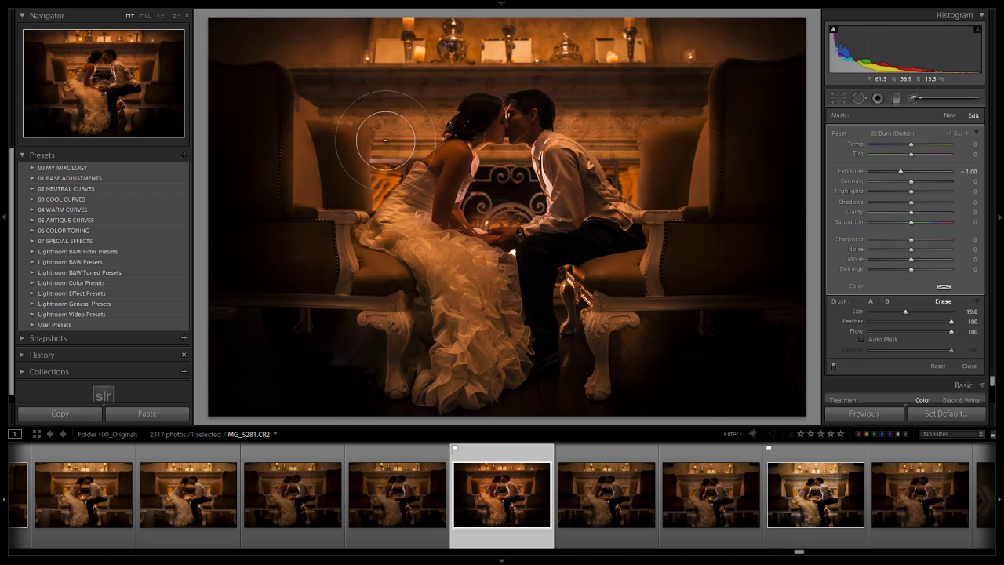
{"action": "scroll", "coordinate": [287, 112], "scroll_direction": "down", "scroll_amount": 5}
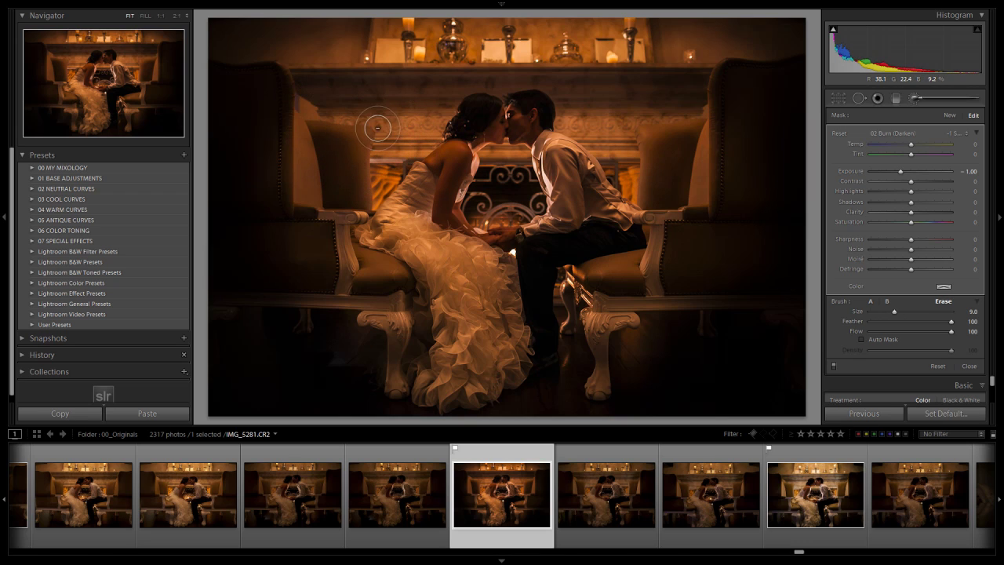
{"action": "scroll", "coordinate": [293, 133], "scroll_direction": "down", "scroll_amount": 3}
{"action": "key", "text": "alt"}
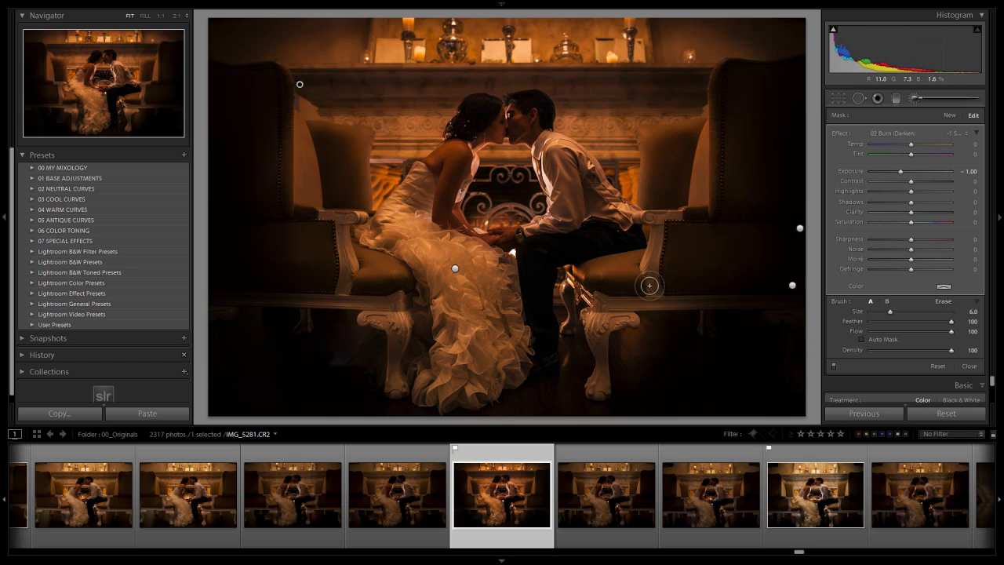
Step: Darken the front edges of both chair seats with the burn brush at size 6, and enlarge the brush to 11
{"action": "left_click_drag", "start_coordinate": [630, 285], "coordinate": [608, 284]}
{"action": "mouse_move", "coordinate": [388, 284]}
{"action": "left_mouse_down"}
{"action": "mouse_move", "coordinate": [403, 283]}
{"action": "mouse_move", "coordinate": [370, 286]}
{"action": "left_mouse_up"}
{"action": "left_click_drag", "start_coordinate": [424, 305], "coordinate": [367, 291]}
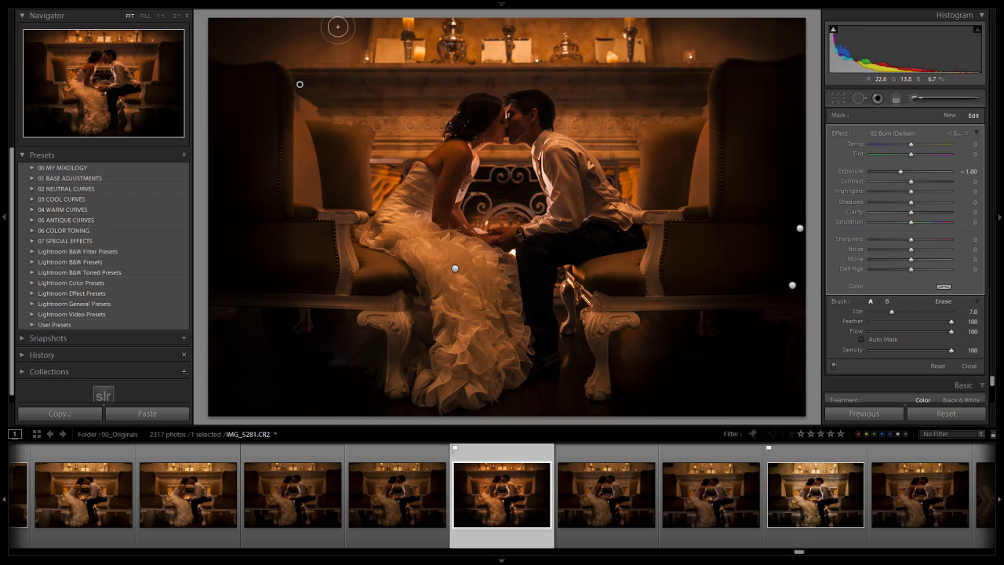
{"action": "key", "text": "bracketright"}
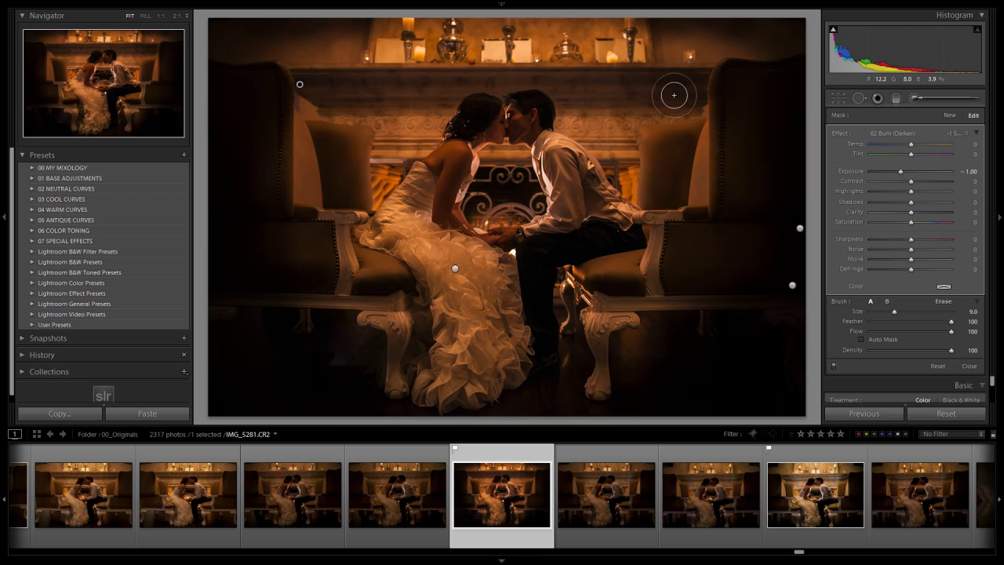
{"action": "scroll", "coordinate": [376, 345], "scroll_direction": "up", "scroll_amount": 2}
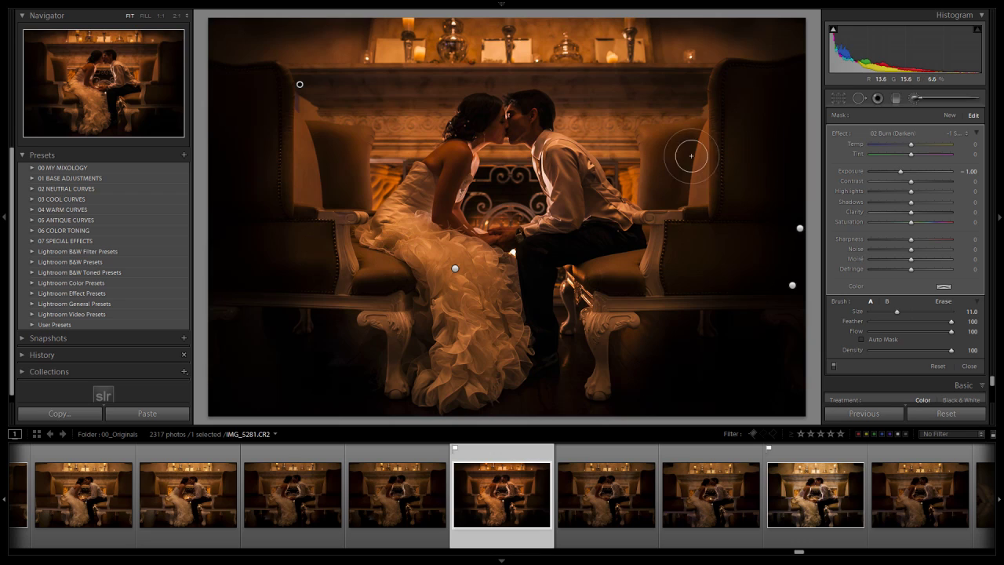
Step: Close the adjustment brush and compare the edited portrait with its before version several times
{"action": "left_click", "coordinate": [916, 98]}
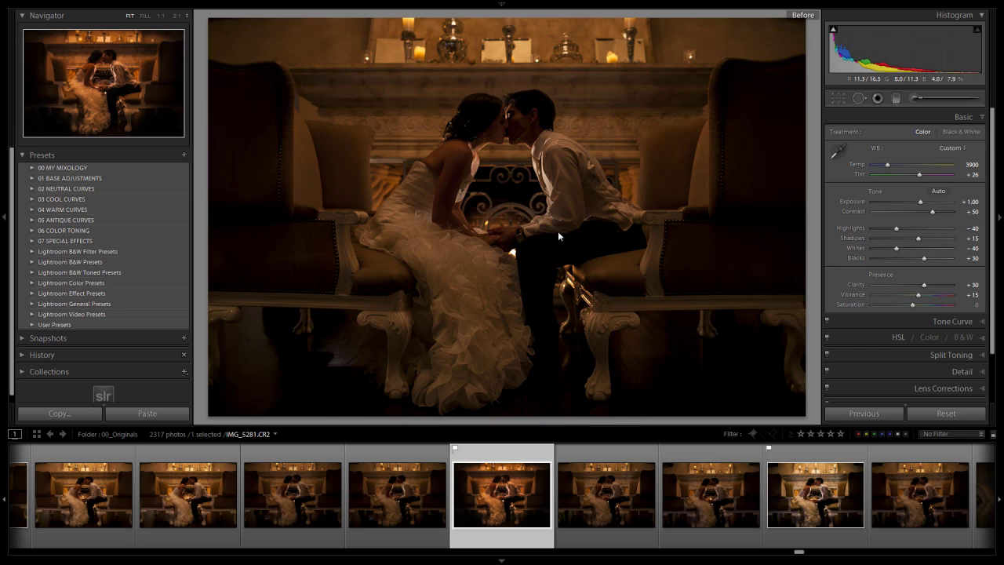
{"action": "key", "text": "backslash"}
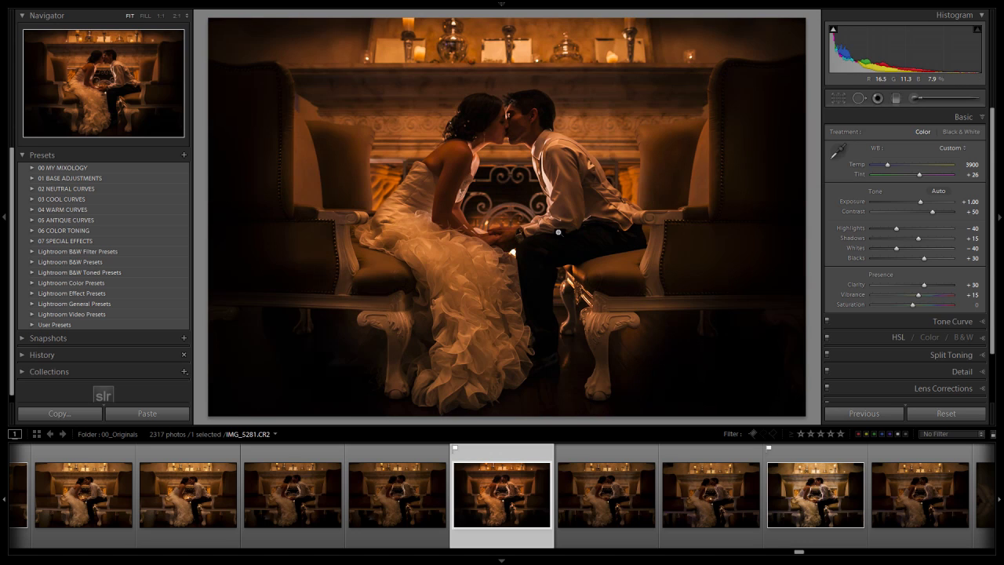
{"action": "key", "text": "backslash"}
{"action": "key", "text": "backslash"}
{"action": "key", "text": "backslash"}
{"action": "key", "text": "backslash"}
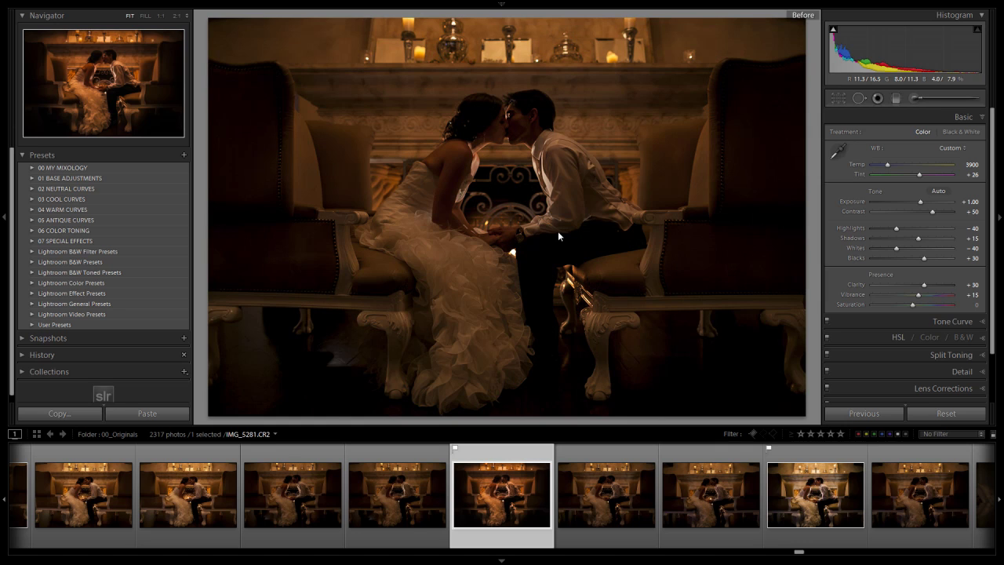
{"action": "key", "text": "backslash"}
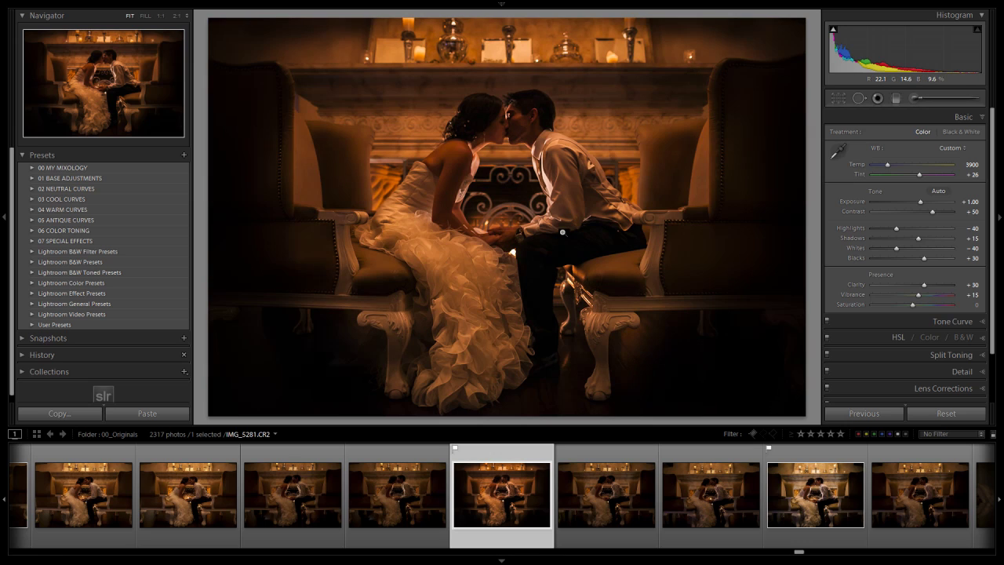